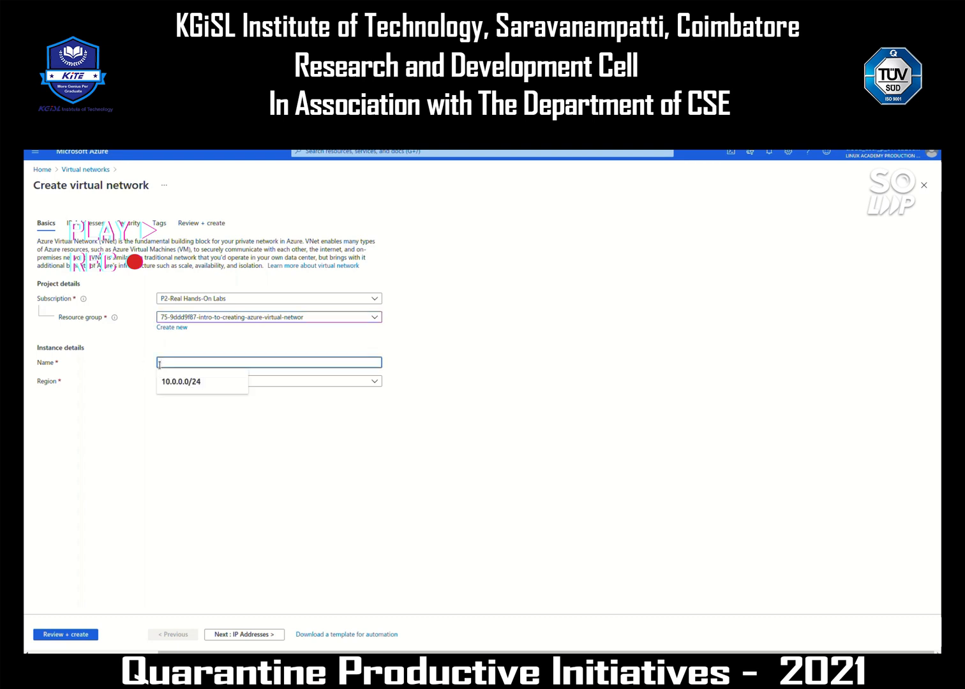
# - Name the virtual network VNET and set its IPv4 address space to 10.0.0.0/24
pyautogui.write('VNET')
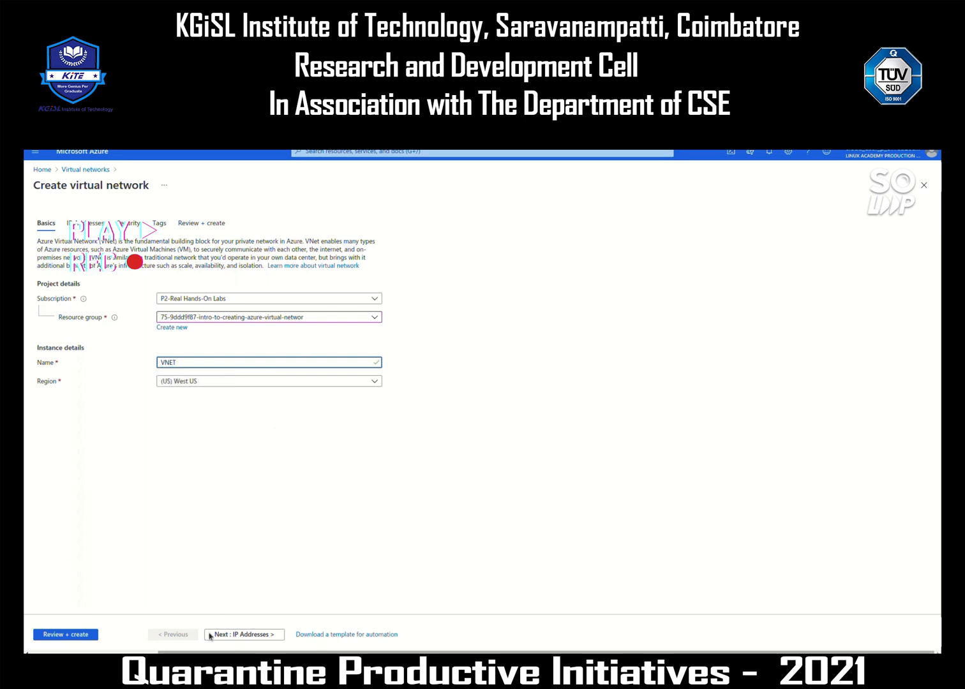
pyautogui.click(244, 636)
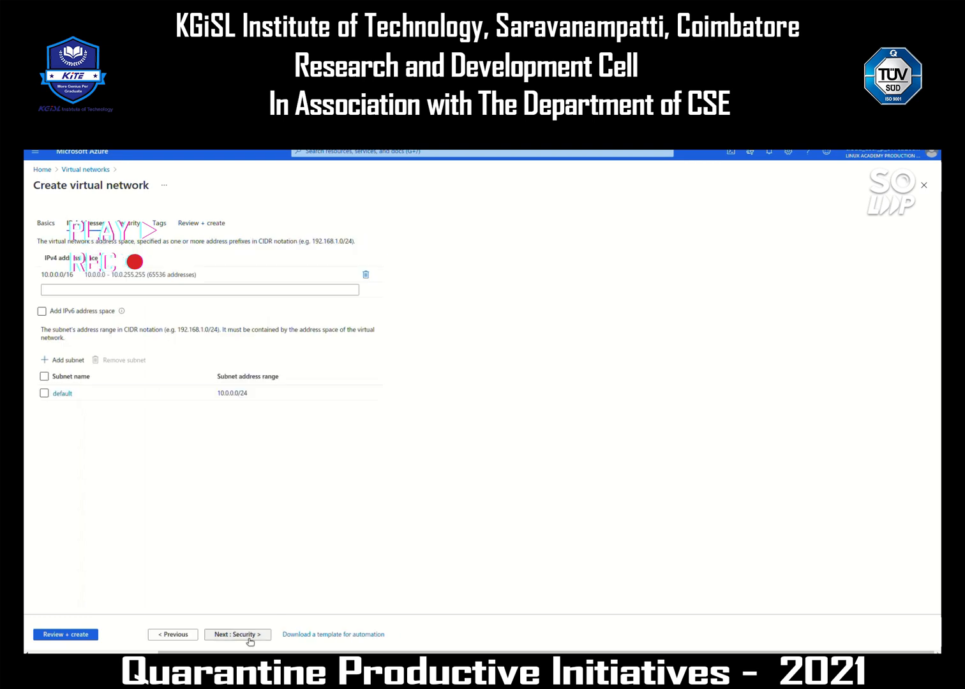
pyautogui.click(81, 274)
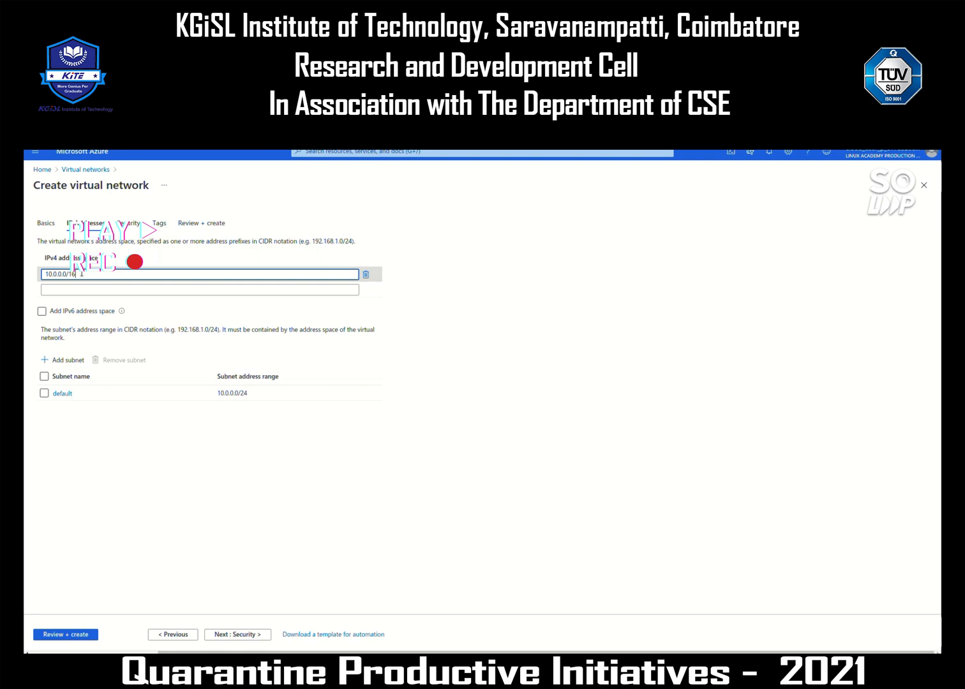
pyautogui.press('BackSpace')
pyautogui.press('BackSpace')
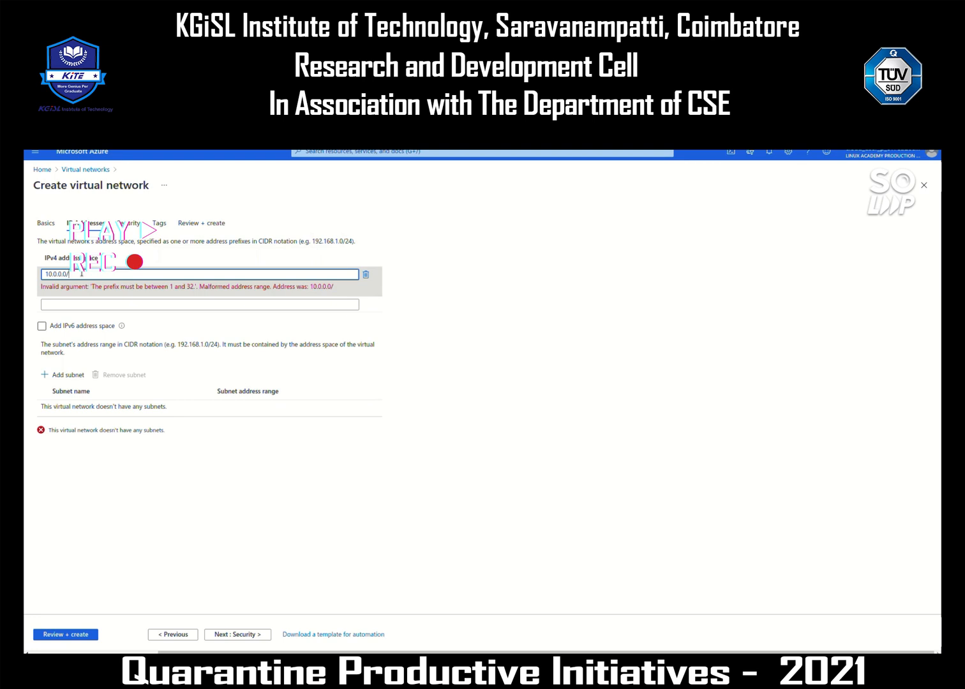
pyautogui.write('24')
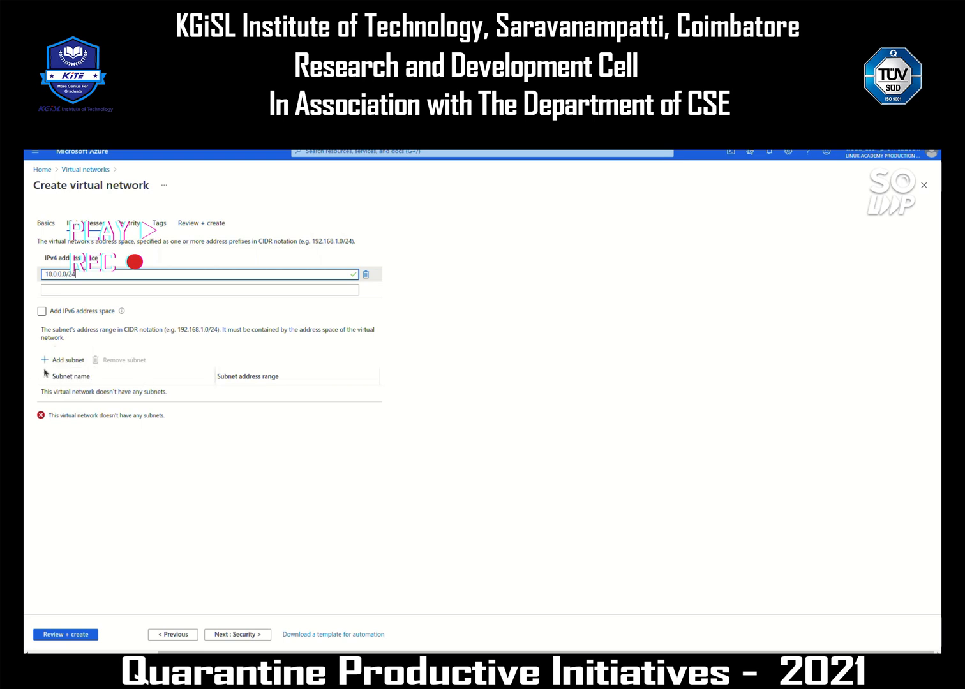
# - Add a subnet named subnet1 with the address range 10.0.0.0/25 to the new virtual network
pyautogui.click(45, 365)
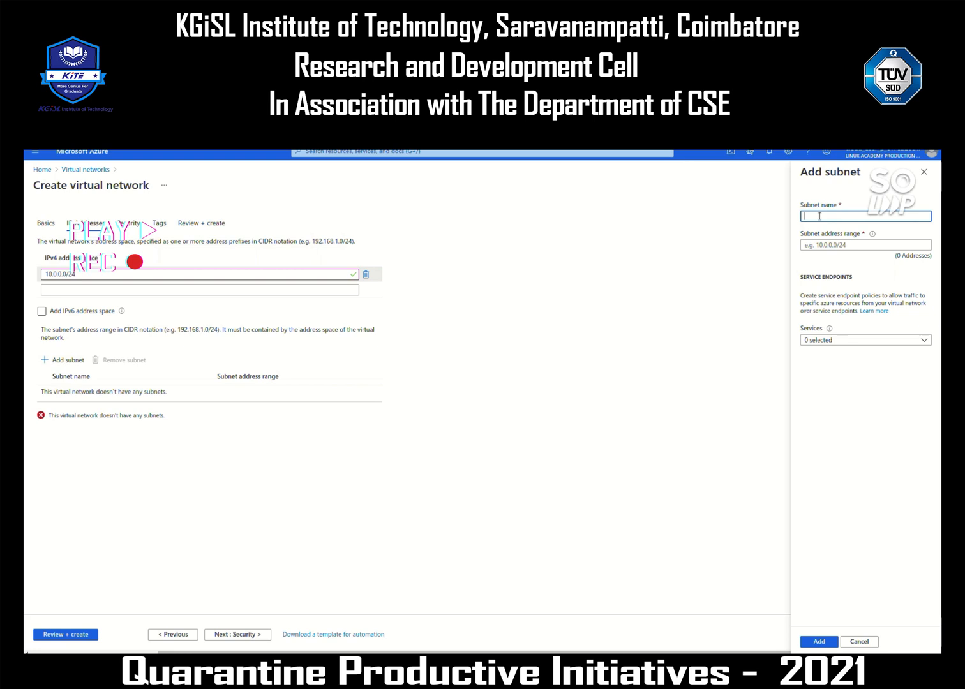
pyautogui.write('subnet1')
pyautogui.click(824, 244)
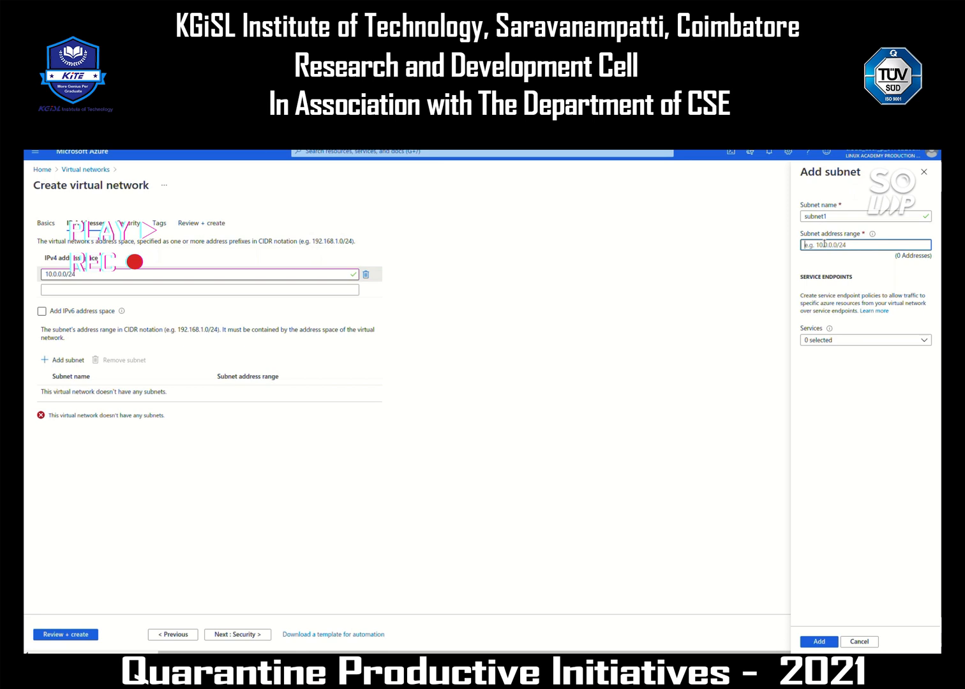
pyautogui.write('10.0.0.0/25')
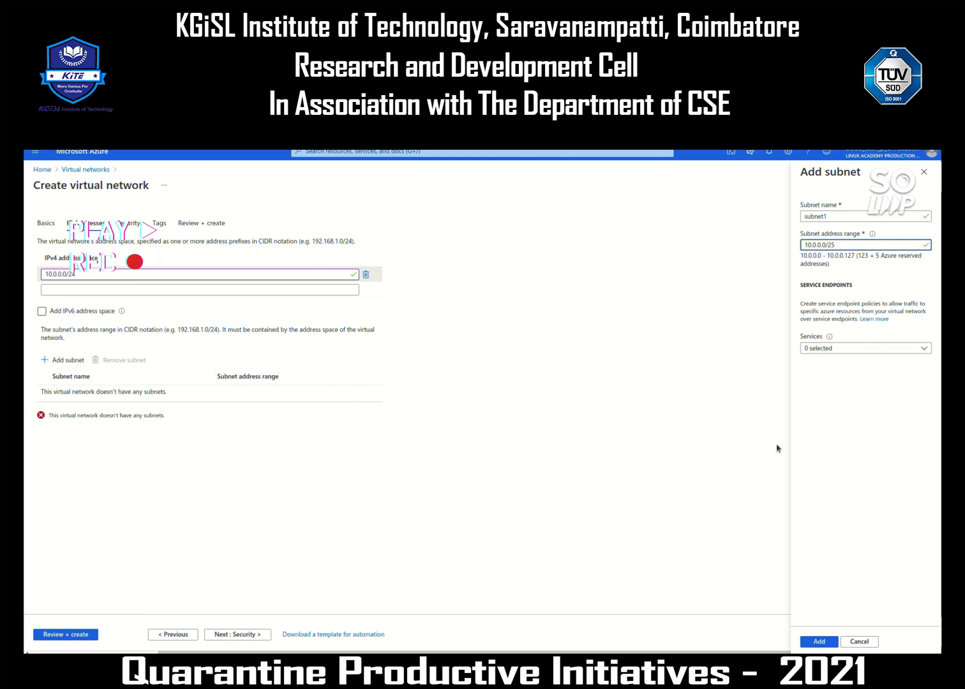
pyautogui.click(816, 640)
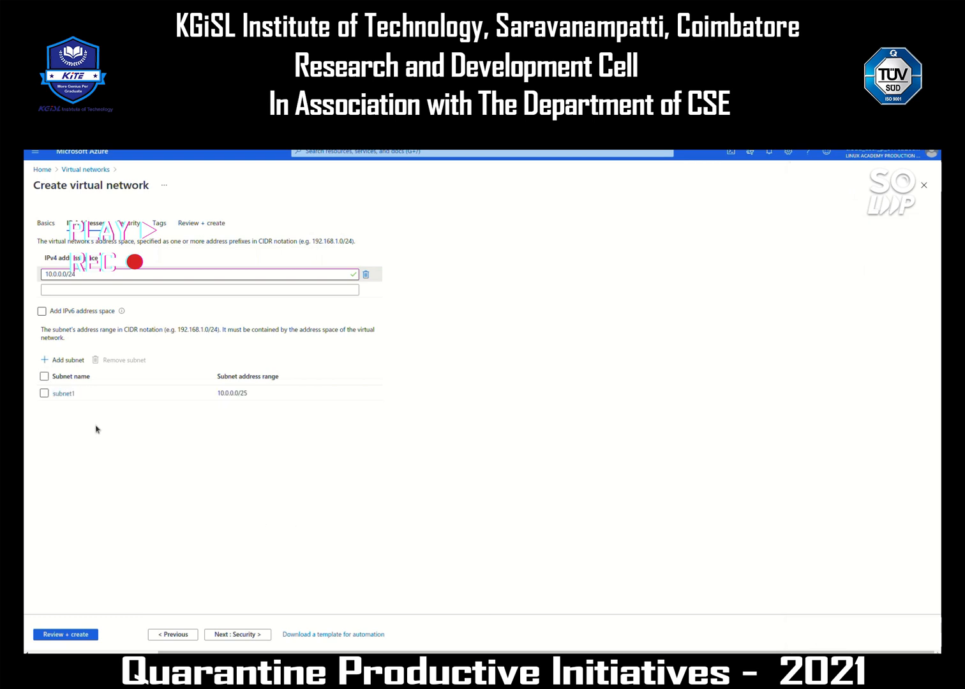
# - Keep the default security settings, leave the tags empty, and create the virtual network
pyautogui.click(236, 634)
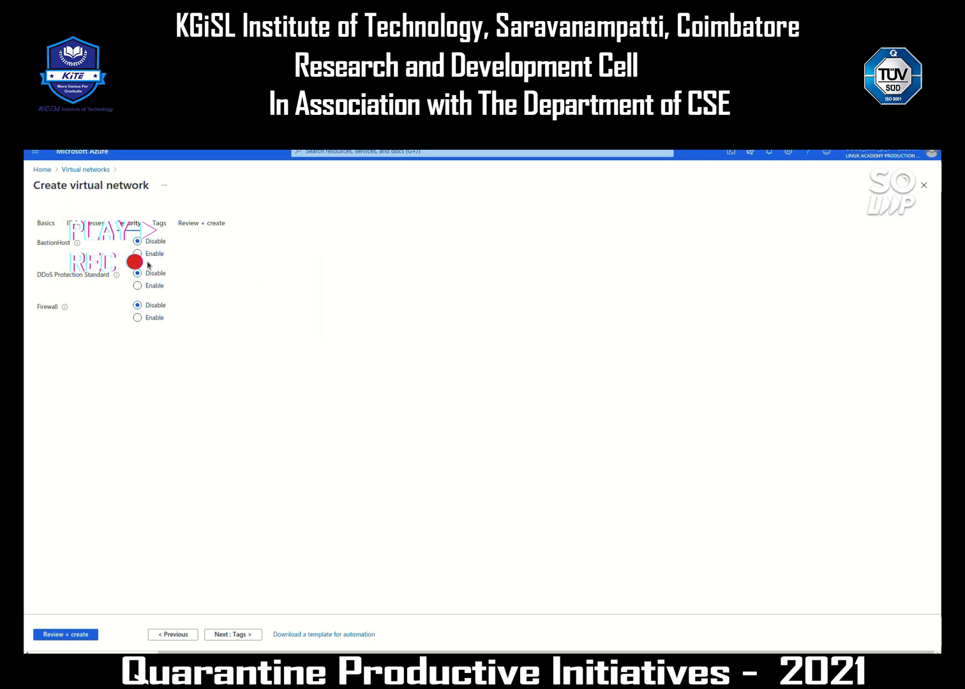
pyautogui.click(221, 633)
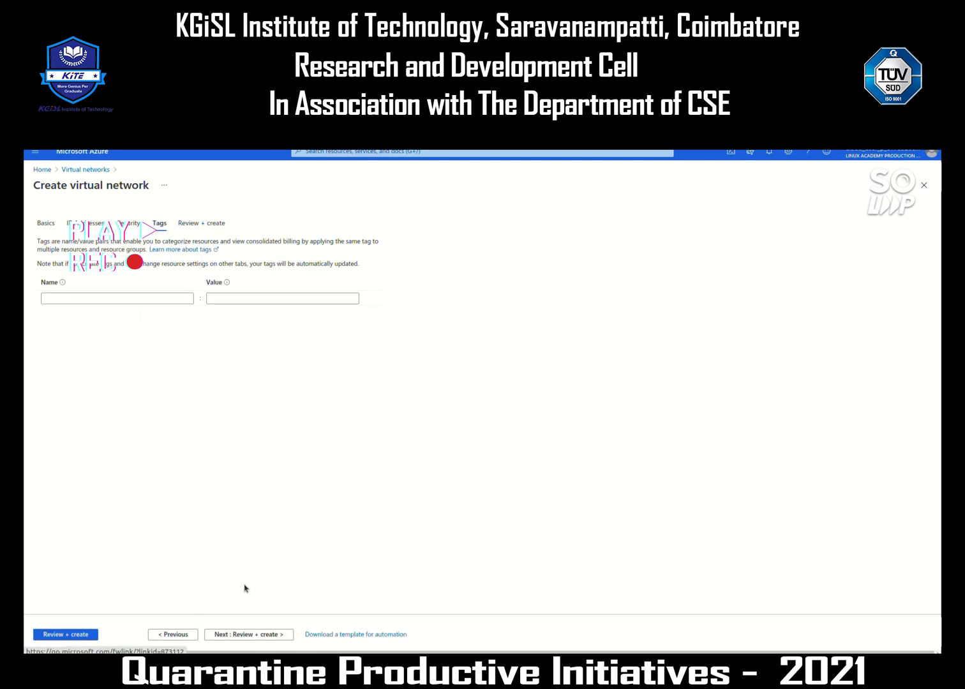
pyautogui.click(234, 634)
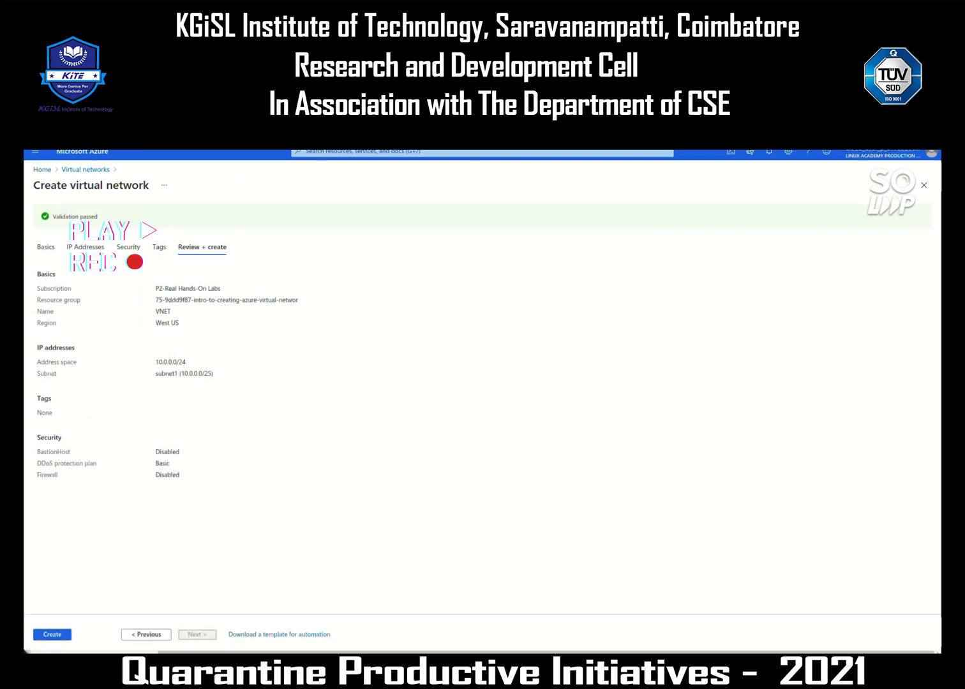
pyautogui.click(53, 634)
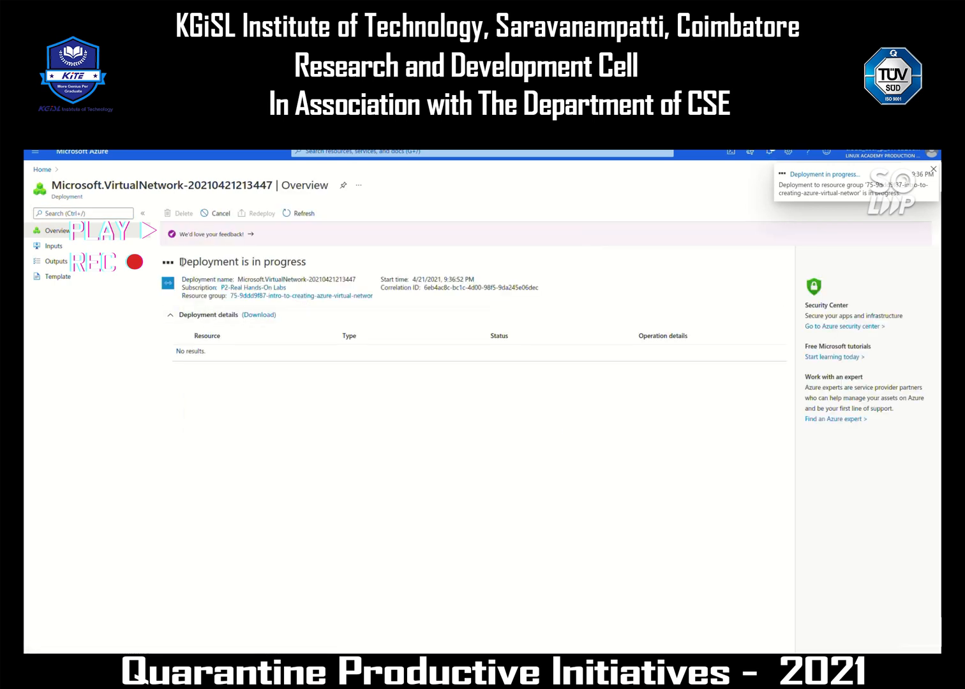
pyautogui.moveTo(179, 262); pyautogui.dragTo(318, 259)
pyautogui.click(318, 260)
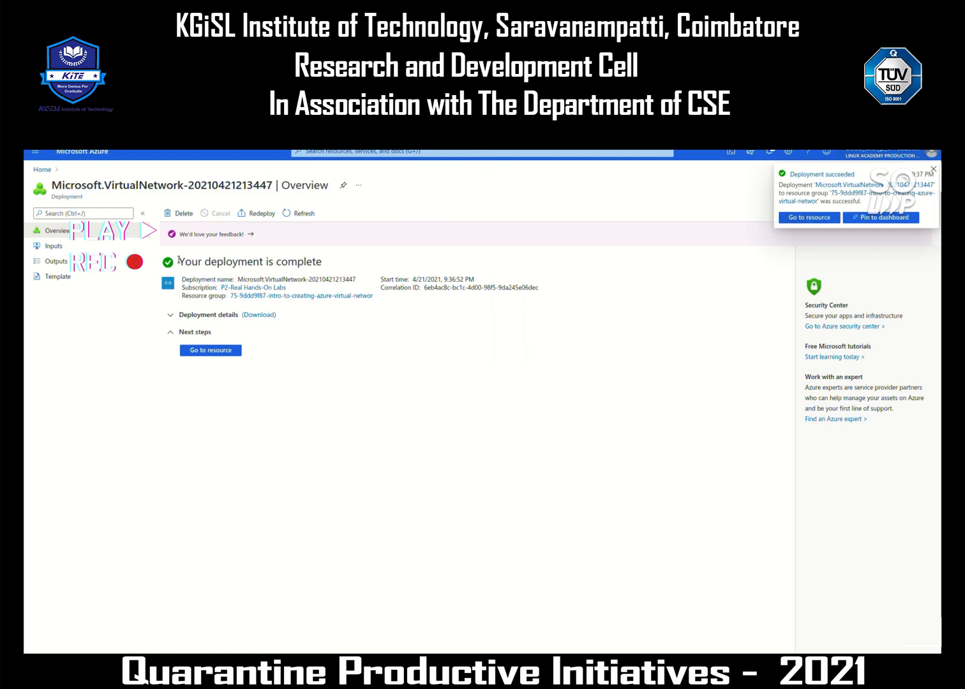
pyautogui.moveTo(178, 260); pyautogui.dragTo(347, 272)
pyautogui.click(348, 272)
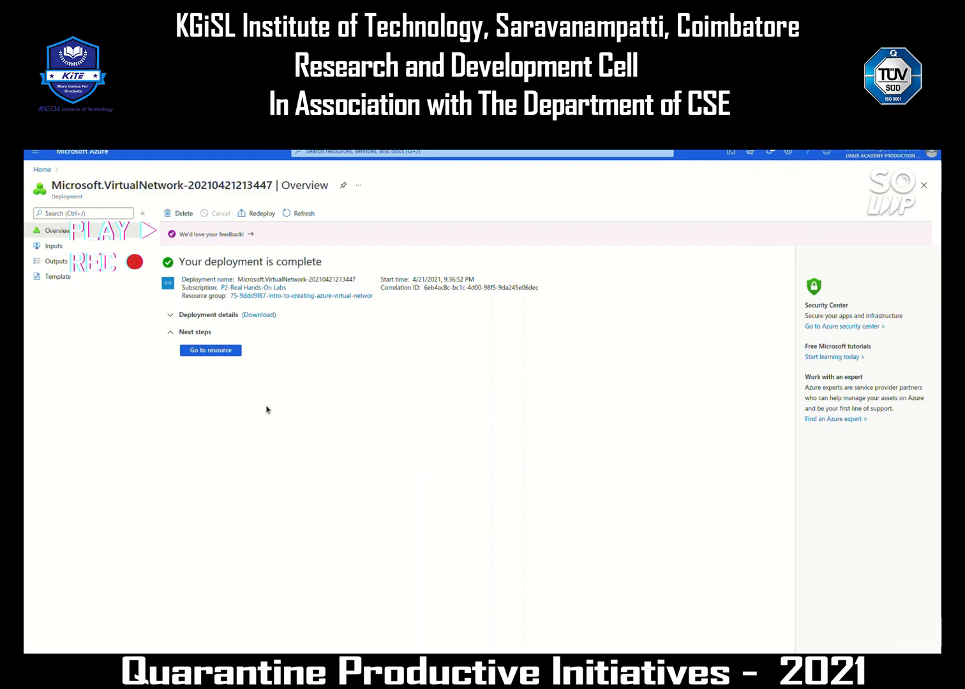
# - Add a second subnet named subnet2 with the address range 10.0.0.128/25 to the deployed VNET
pyautogui.click(212, 353)
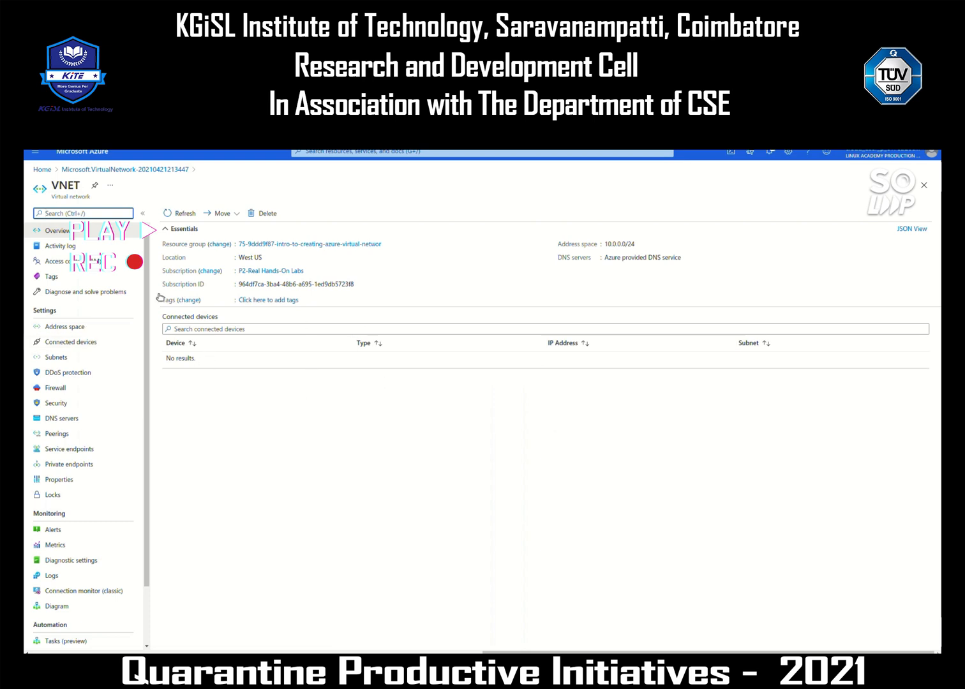
pyautogui.click(47, 360)
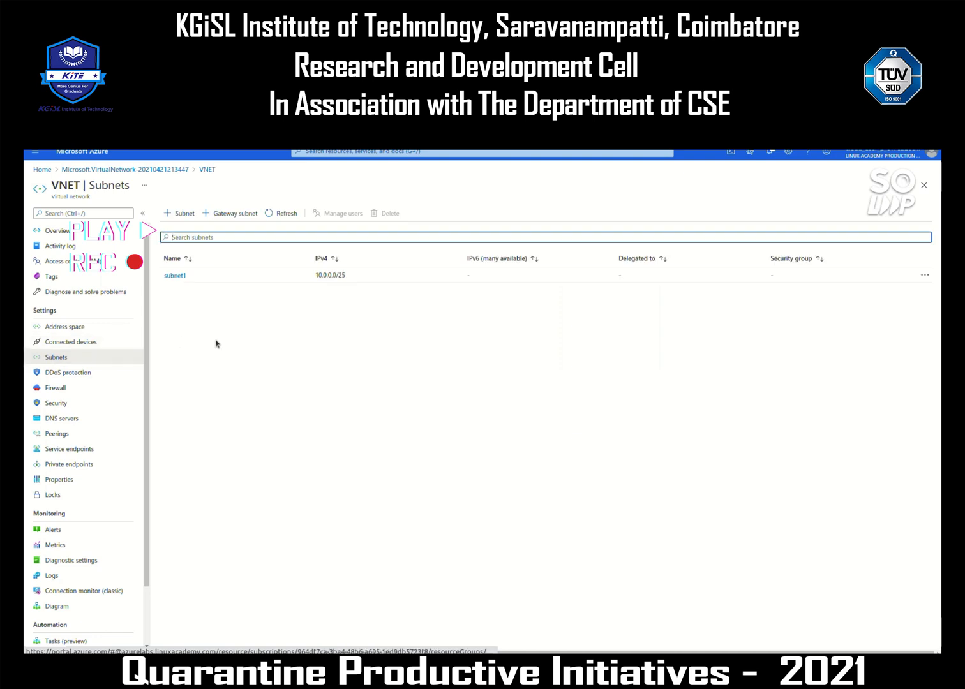
pyautogui.click(257, 269)
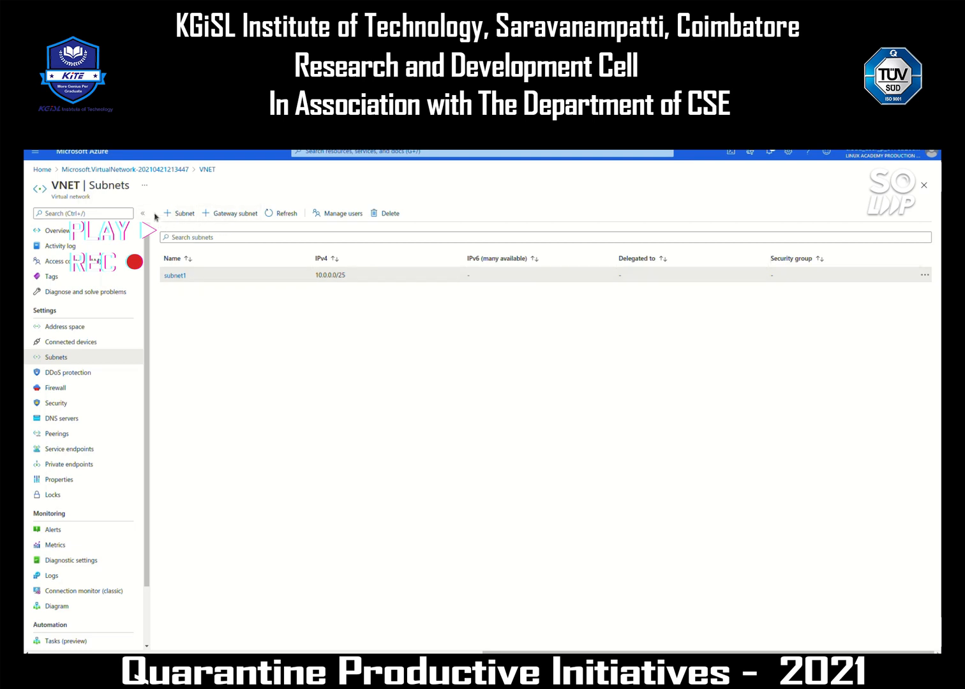
pyautogui.click(184, 214)
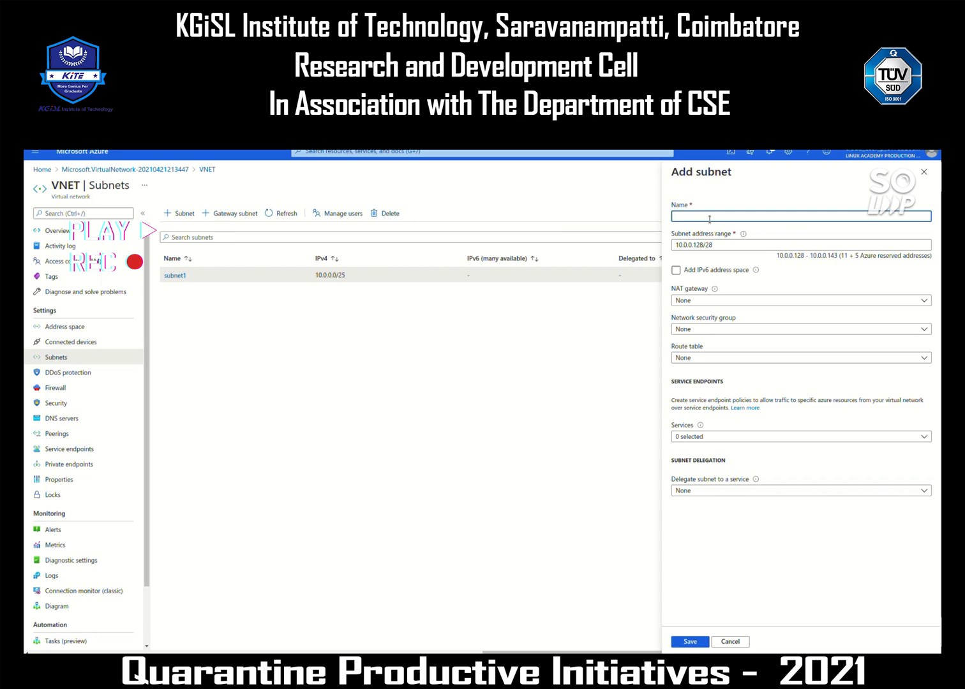
pyautogui.write('subnet2')
pyautogui.click(725, 244)
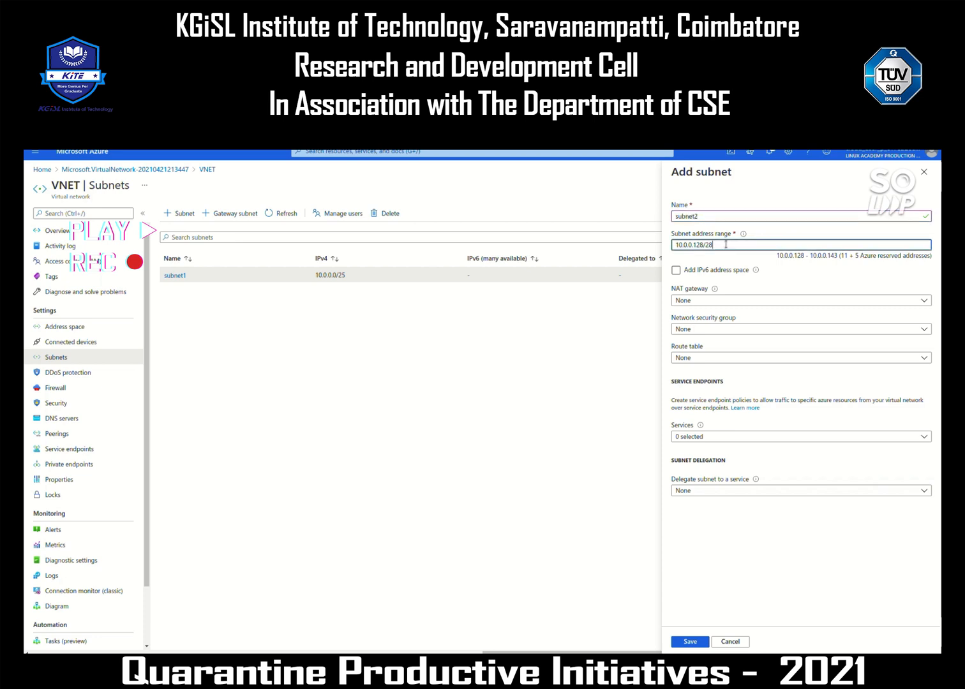
pyautogui.press('BackSpace')
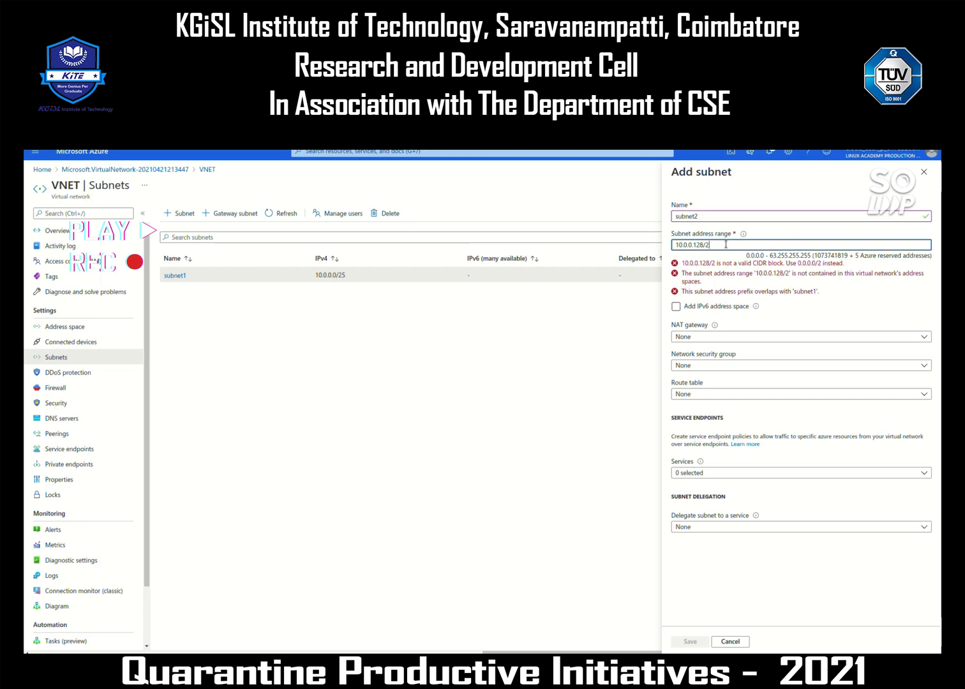
pyautogui.write('5')
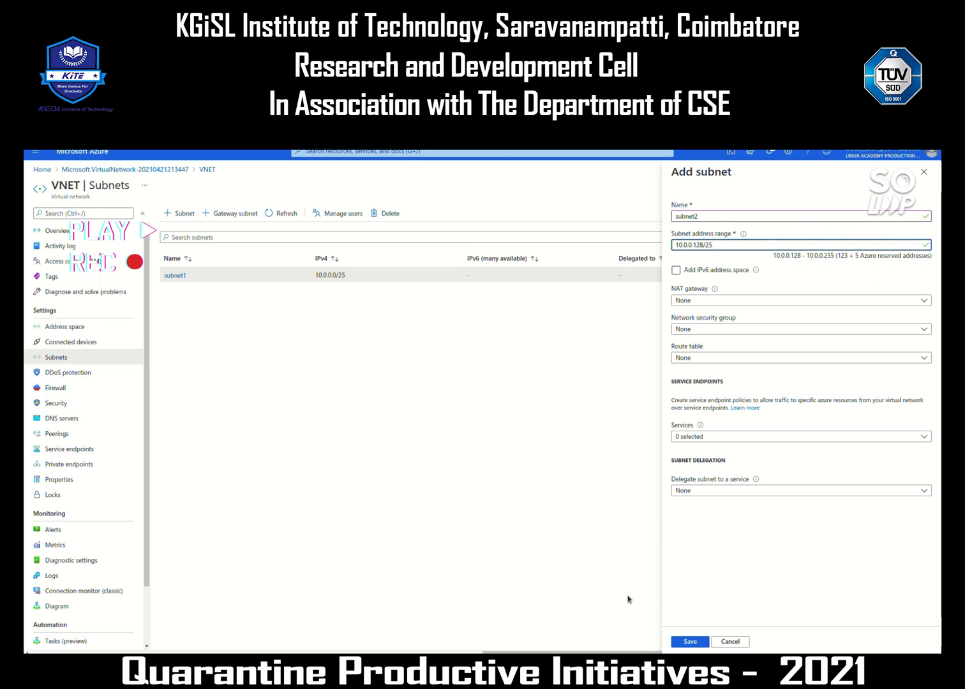
pyautogui.click(689, 641)
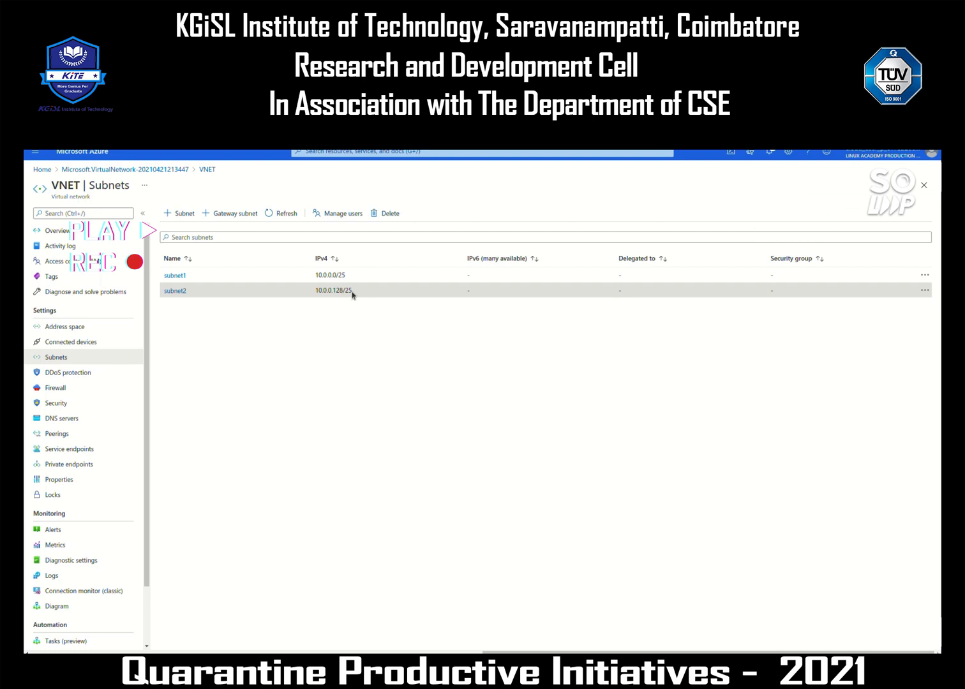
pyautogui.moveTo(356, 293); pyautogui.dragTo(318, 288)
pyautogui.moveTo(347, 275); pyautogui.dragTo(312, 275)
pyautogui.click(319, 290)
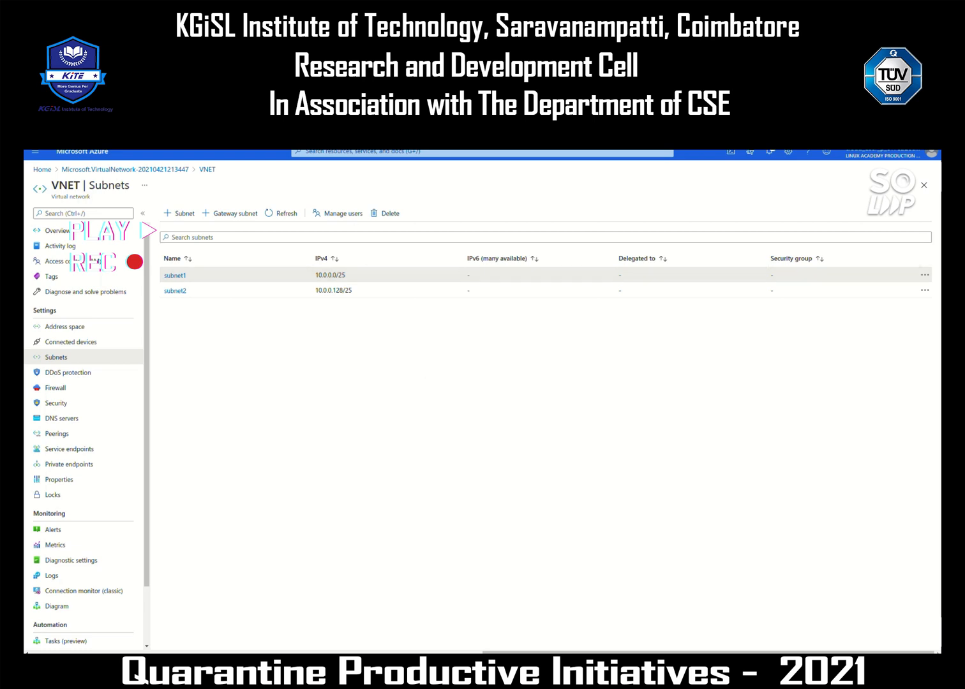
# - Search the portal for "network" and open the Network security groups service
pyautogui.click(483, 153)
pyautogui.write('n')
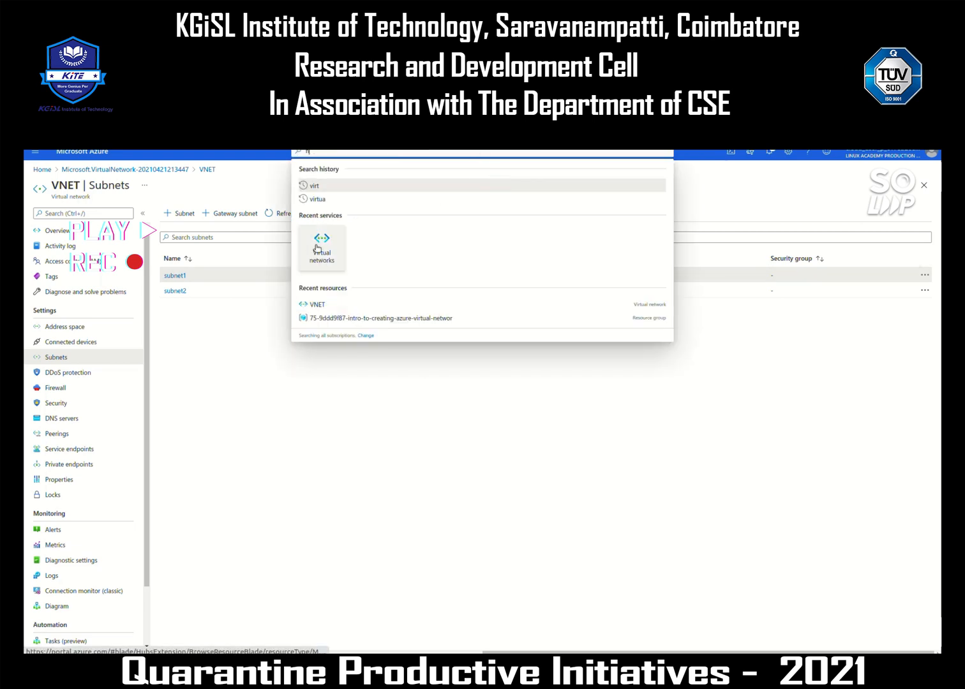
pyautogui.write('etwork')
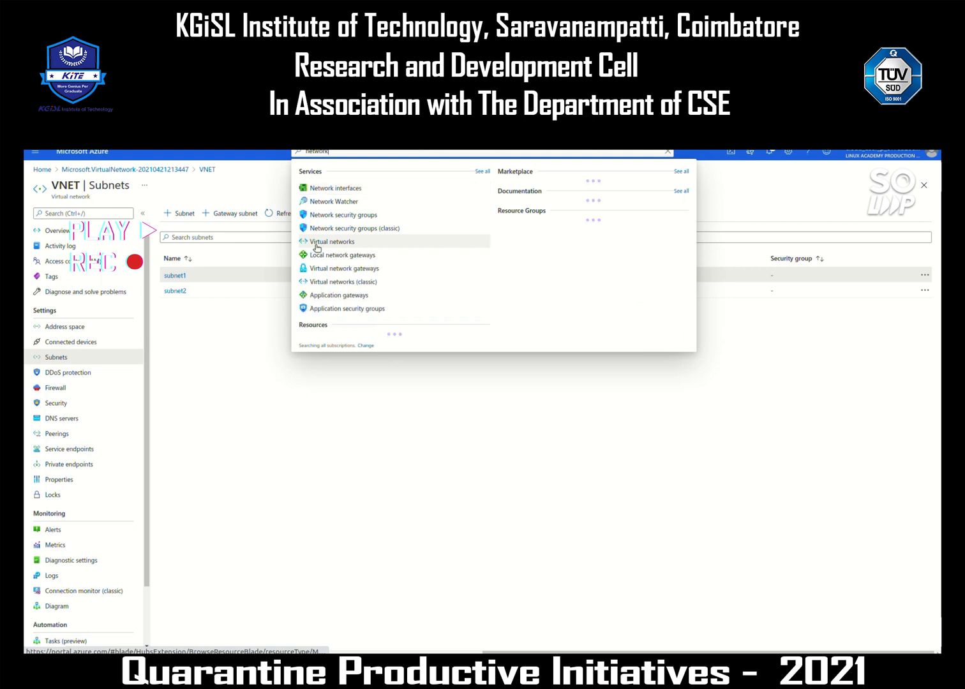
pyautogui.click(338, 216)
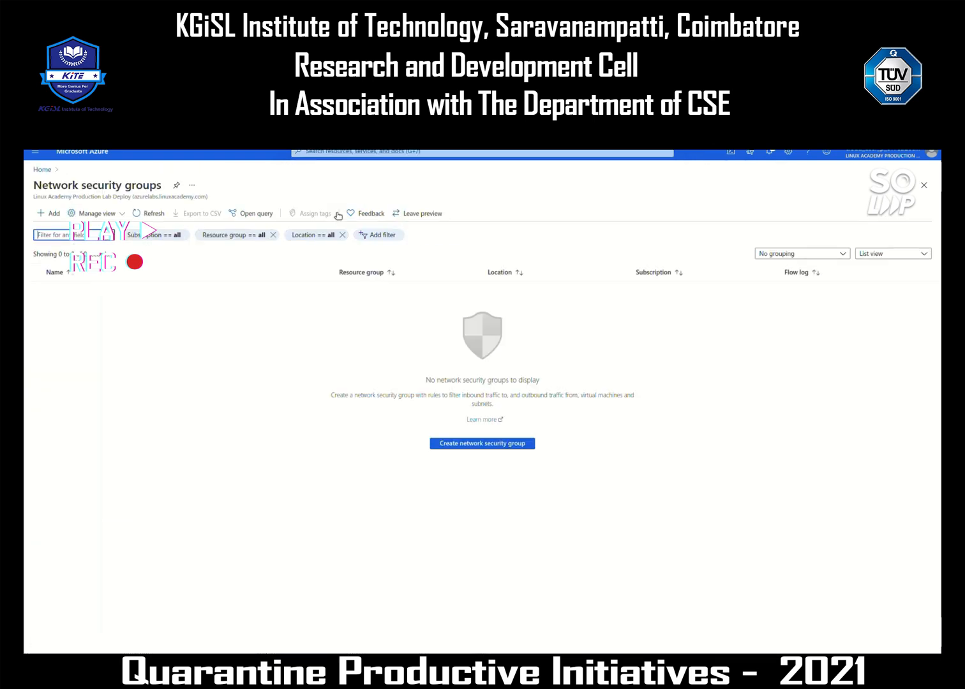
# - Create a network security group named Nsecurity in the resource group 75-9ddd9f87-intro-to-creating-azure-virtual-networ, keeping the default region
pyautogui.click(494, 449)
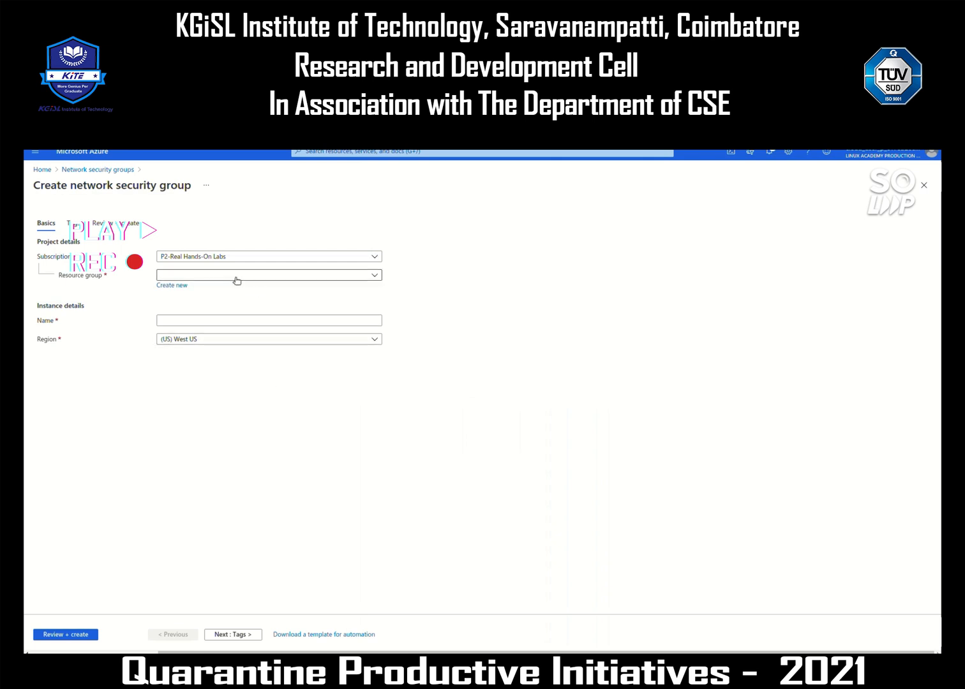
pyautogui.click(211, 277)
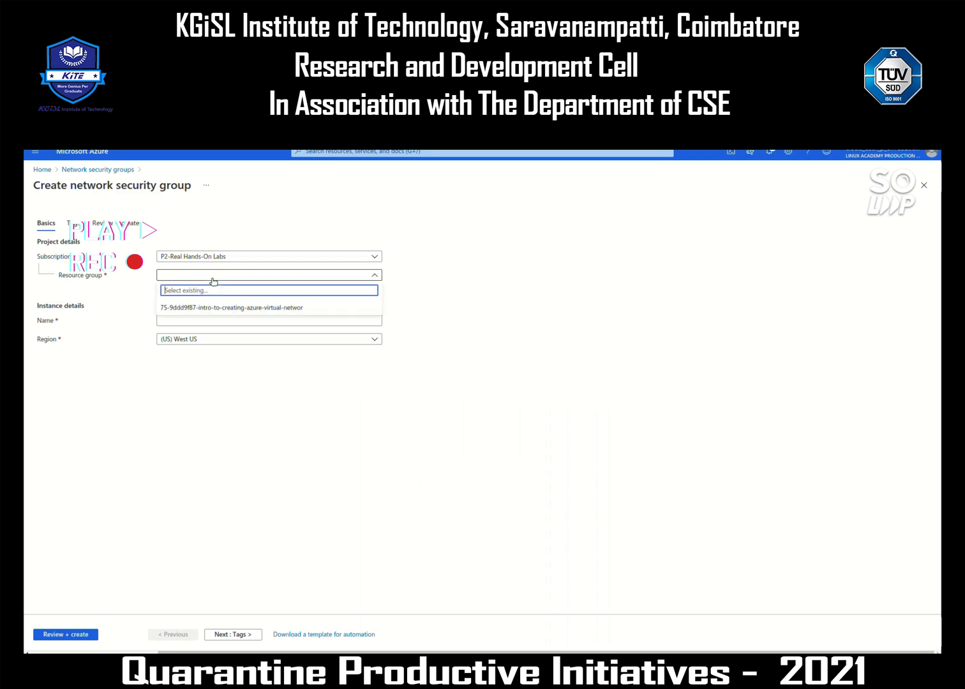
pyautogui.click(201, 307)
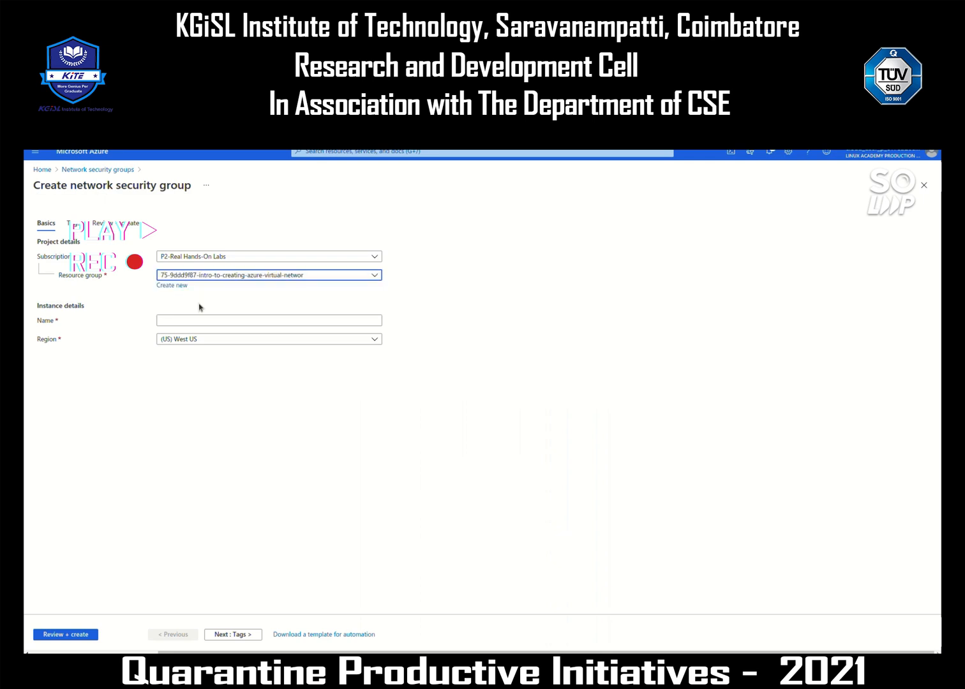
pyautogui.click(196, 318)
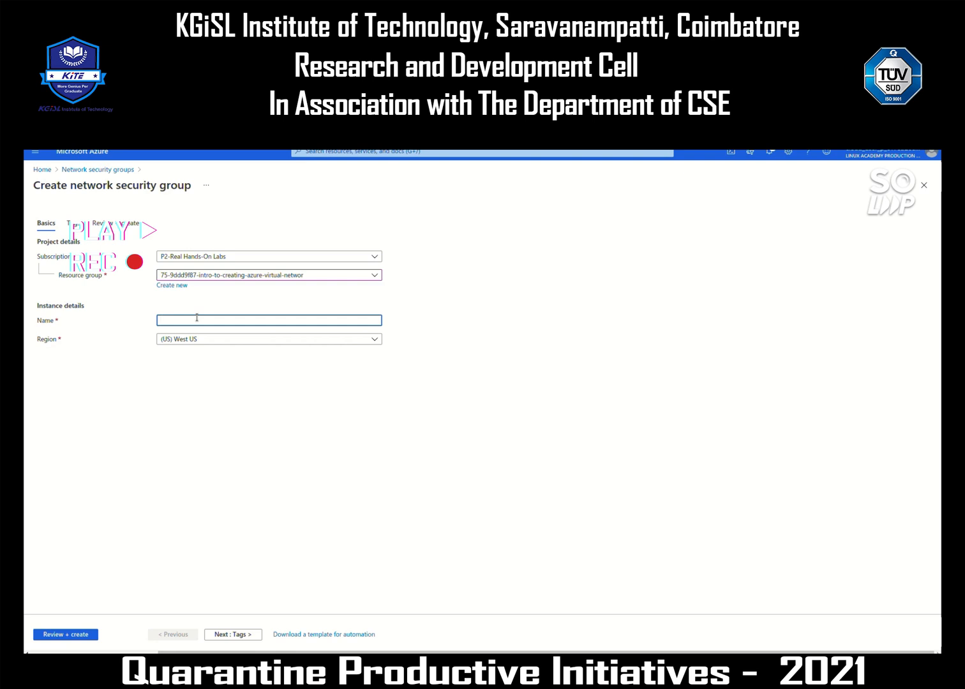
pyautogui.write('Nsecurity')
pyautogui.click(62, 635)
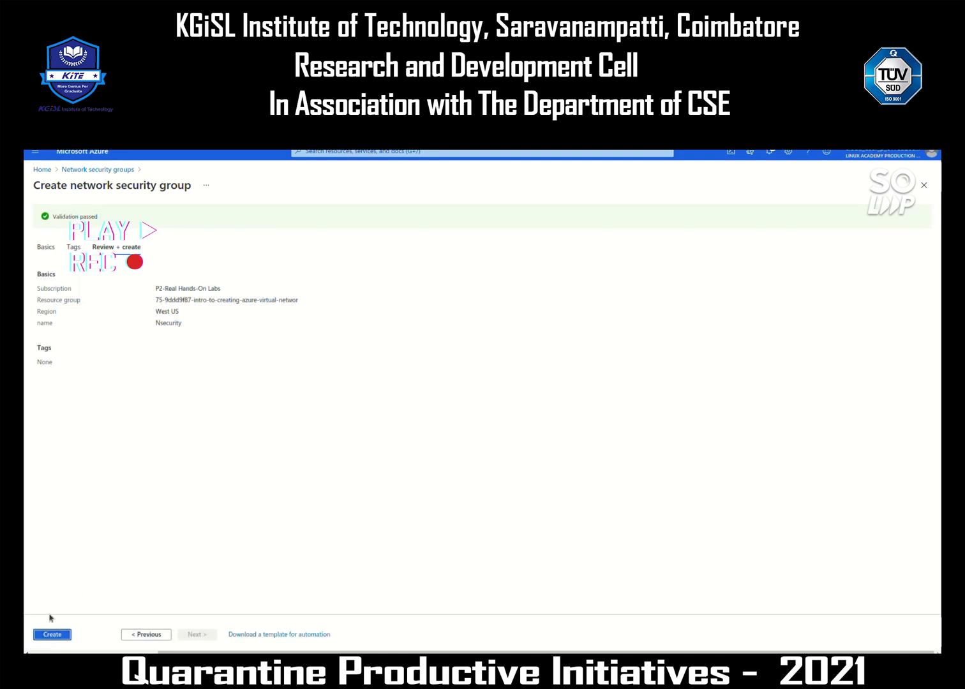
pyautogui.click(52, 635)
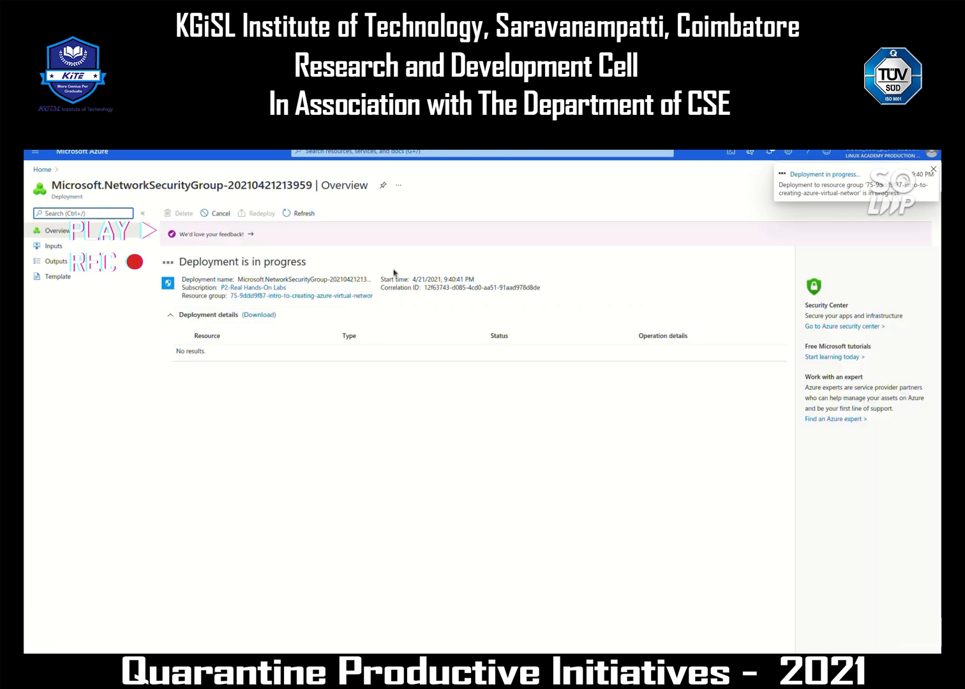
pyautogui.moveTo(314, 266); pyautogui.dragTo(178, 263)
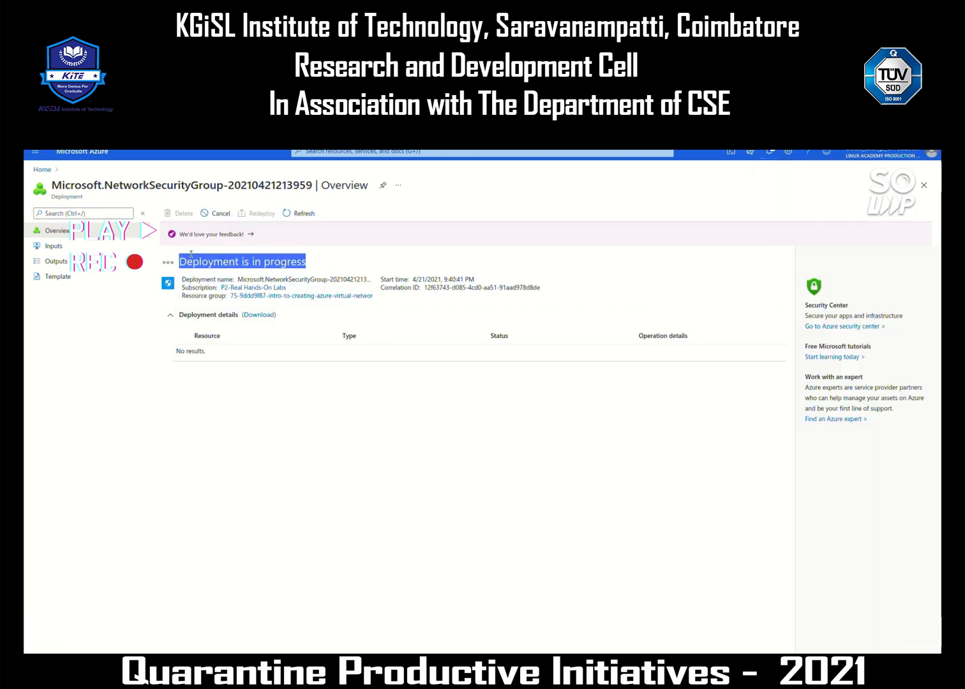
pyautogui.click(408, 454)
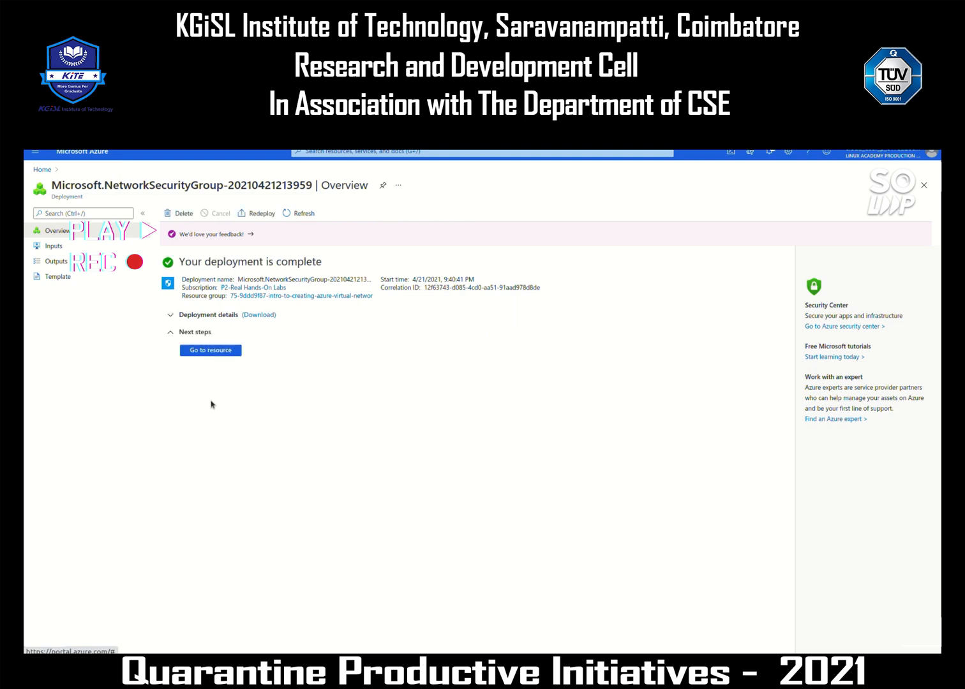
# - Open the deployed Nsecurity network security group and associate it with subnet1 of the virtual network VNET
pyautogui.click(202, 352)
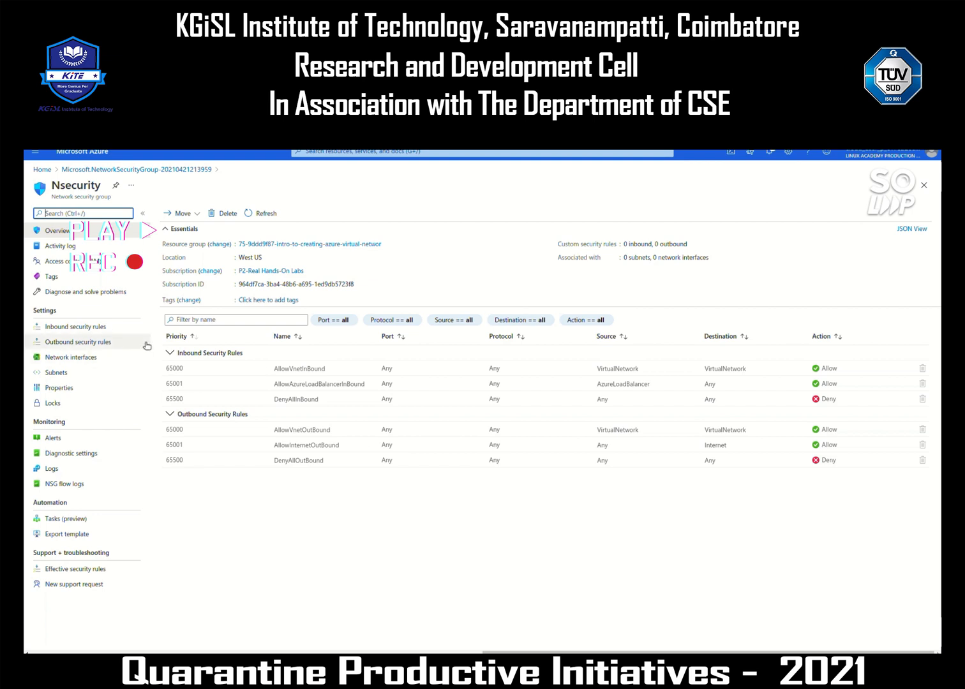
pyautogui.click(58, 373)
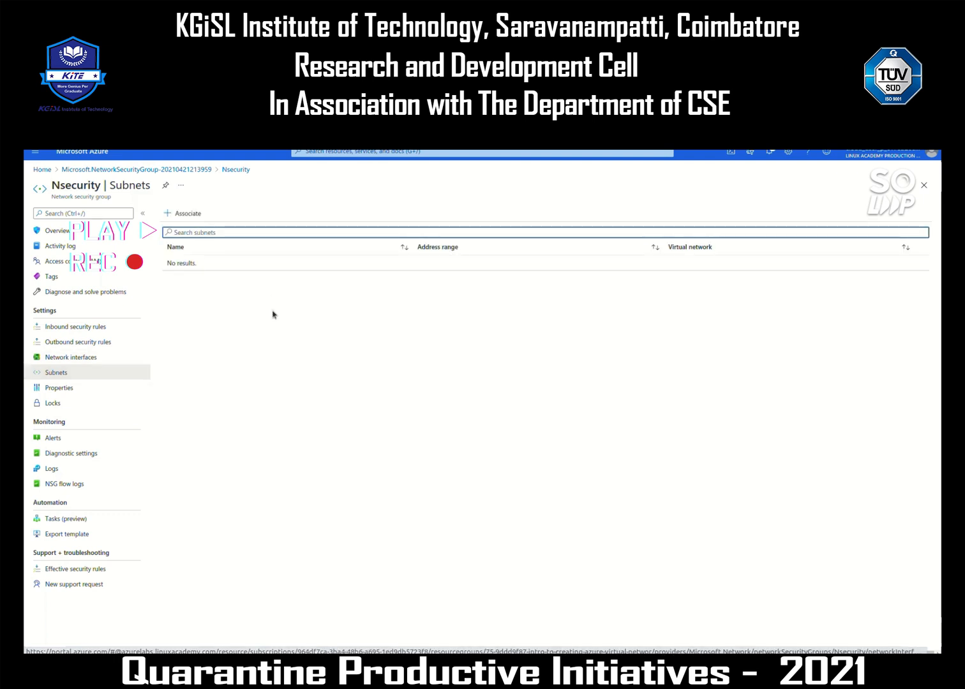
pyautogui.click(184, 212)
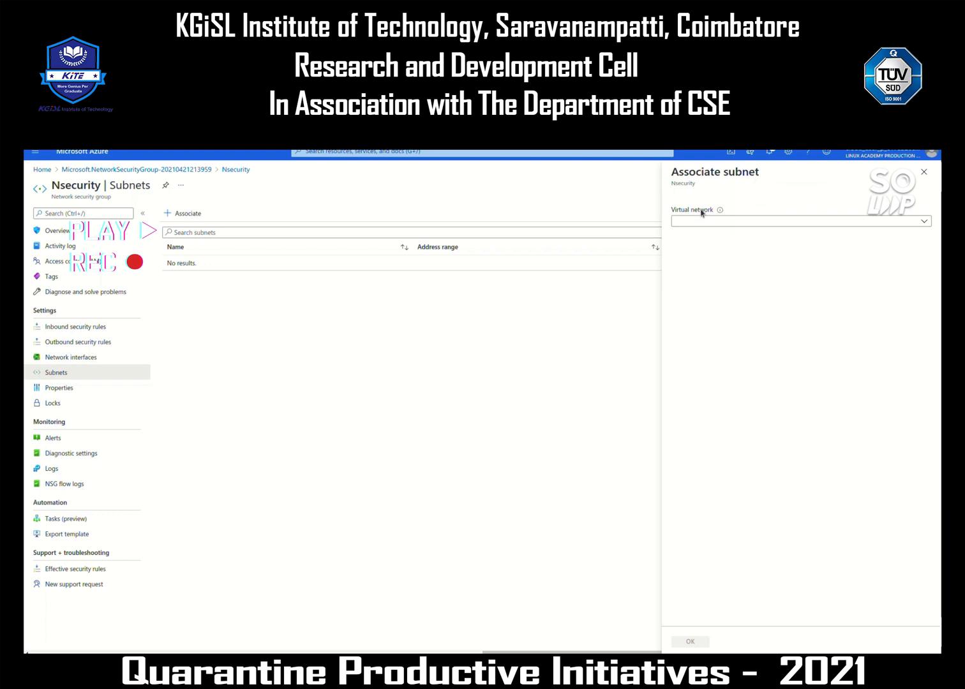
pyautogui.moveTo(709, 186); pyautogui.dragTo(671, 188)
pyautogui.click(699, 221)
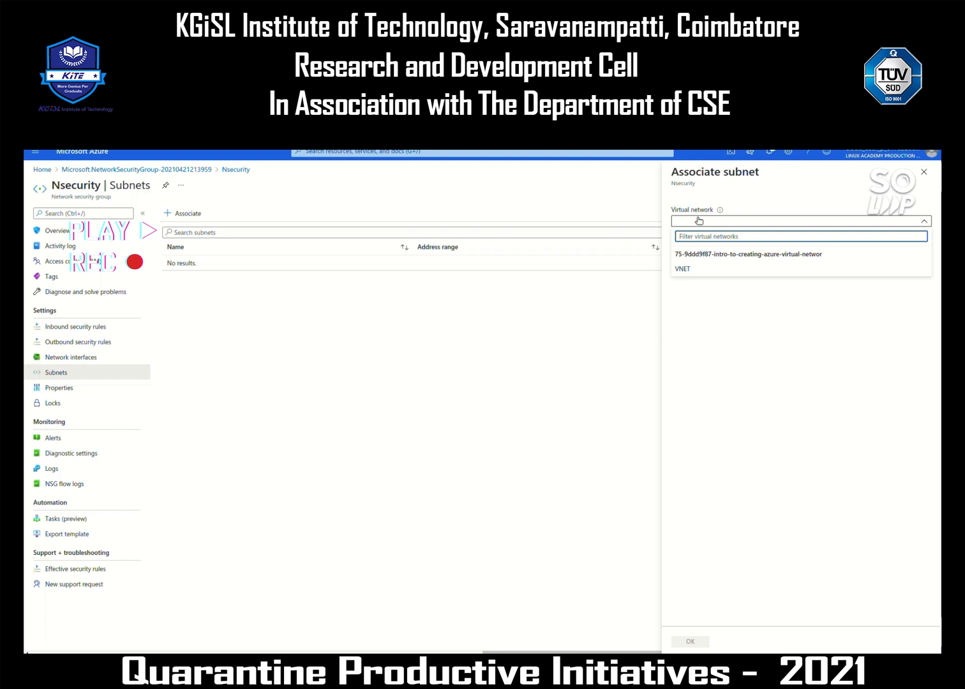
pyautogui.click(691, 269)
pyautogui.click(696, 254)
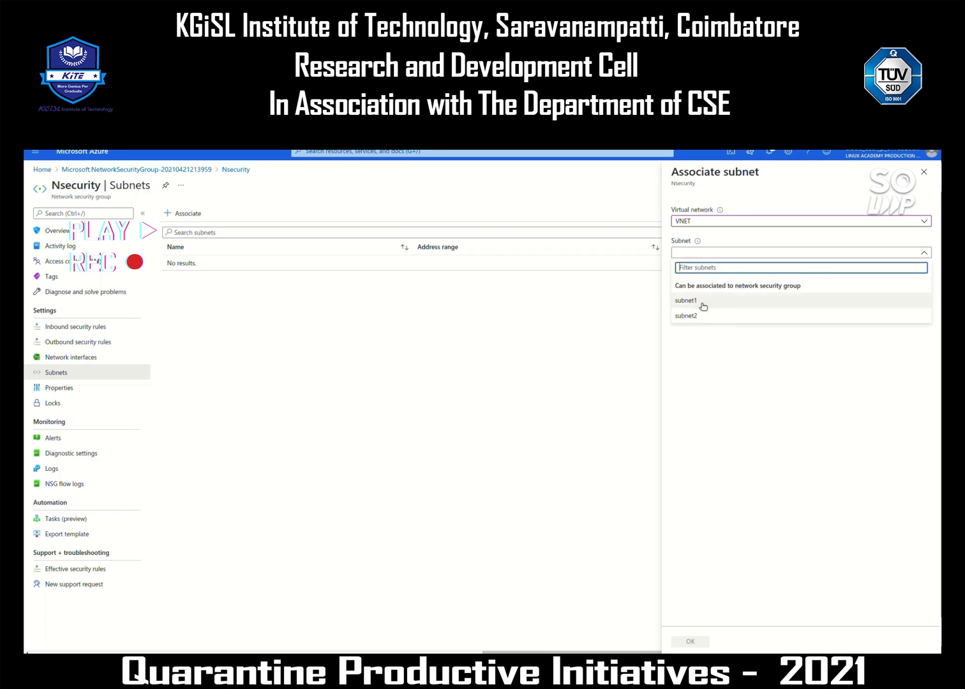
pyautogui.click(703, 307)
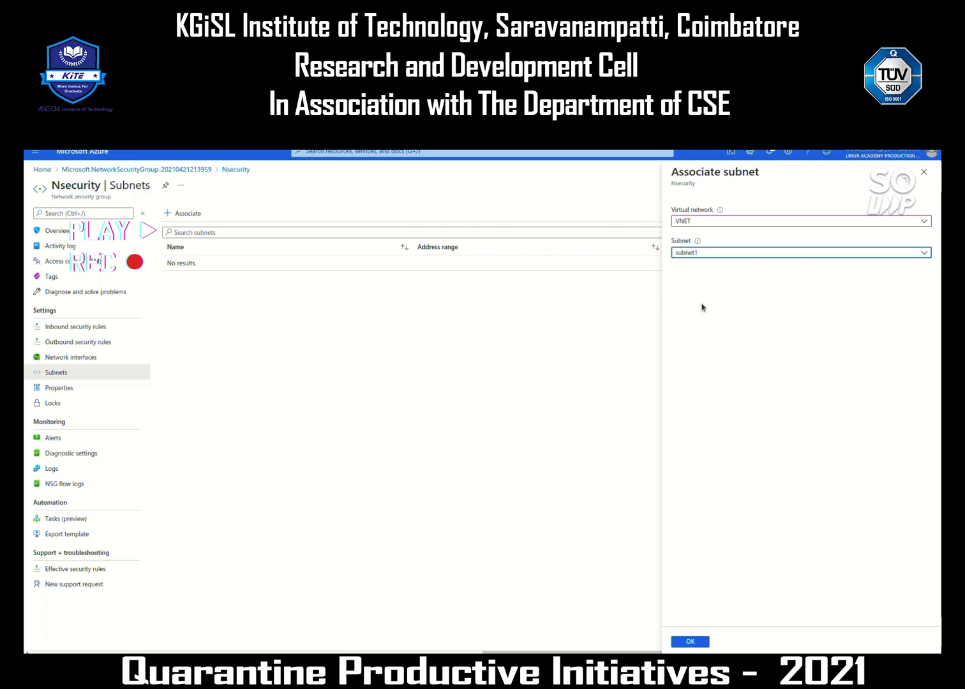
pyautogui.click(697, 645)
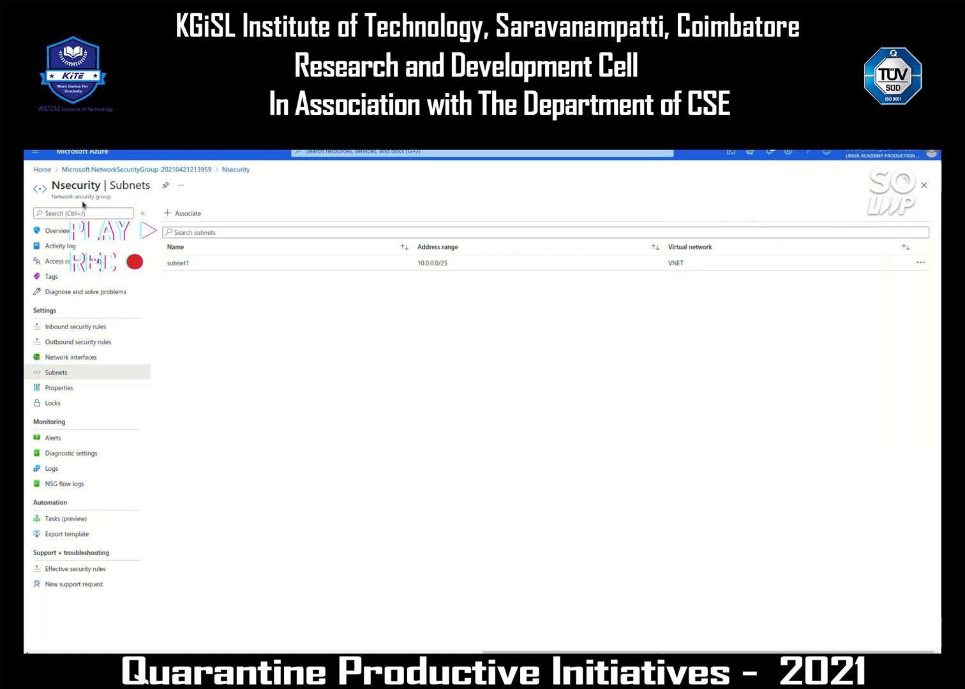
pyautogui.moveTo(113, 197); pyautogui.dragTo(59, 186)
pyautogui.click(260, 318)
# - Search the portal for the Virtual networks service and open VNET's subnet list to check the assigned security groups
pyautogui.click(345, 152)
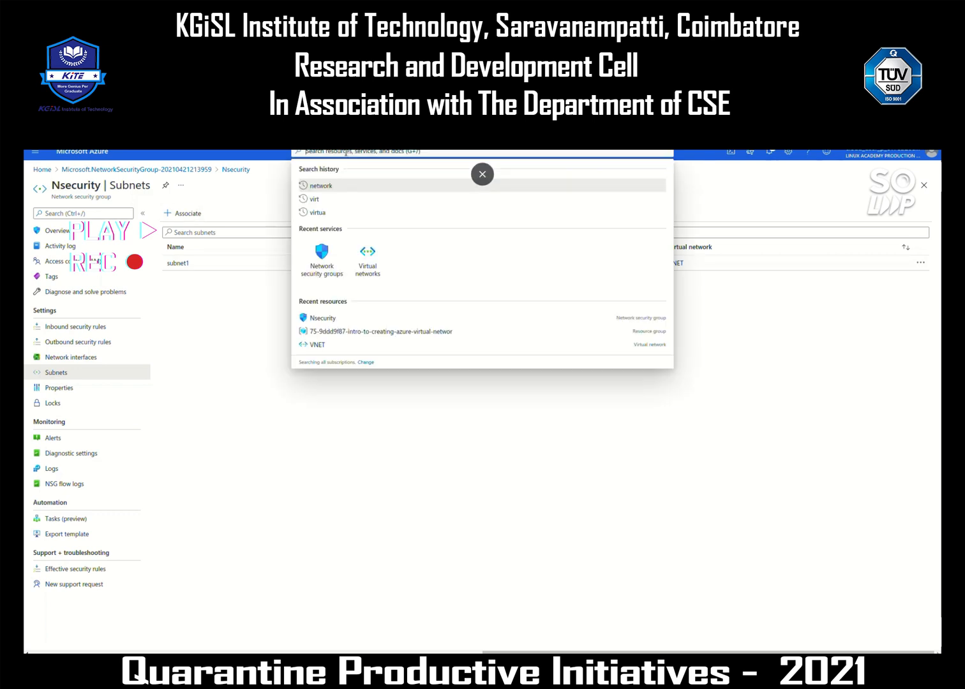
pyautogui.write('virtua')
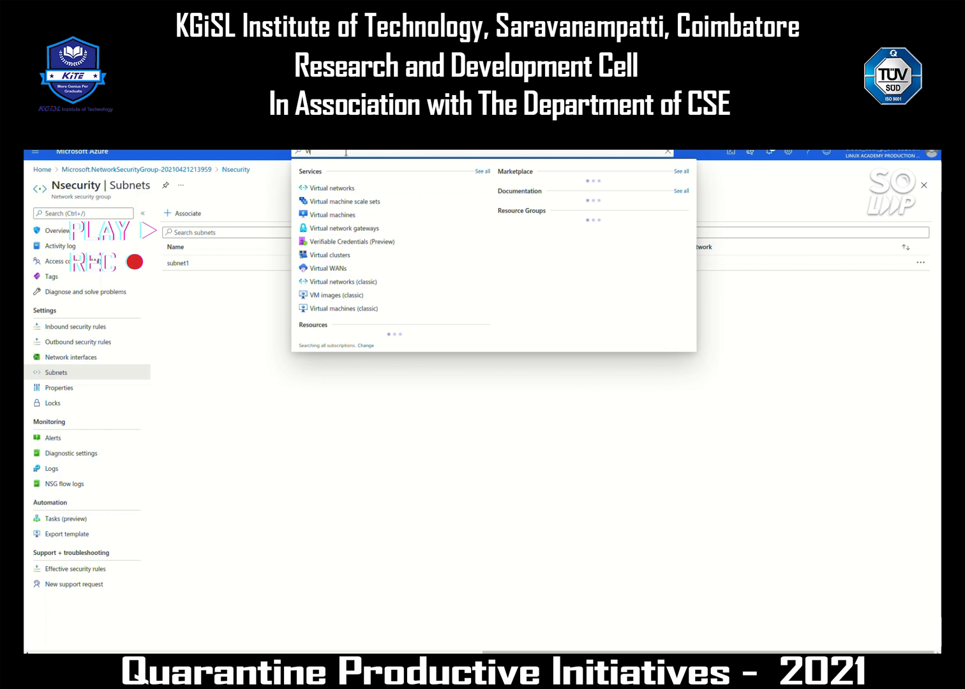
pyautogui.click(332, 189)
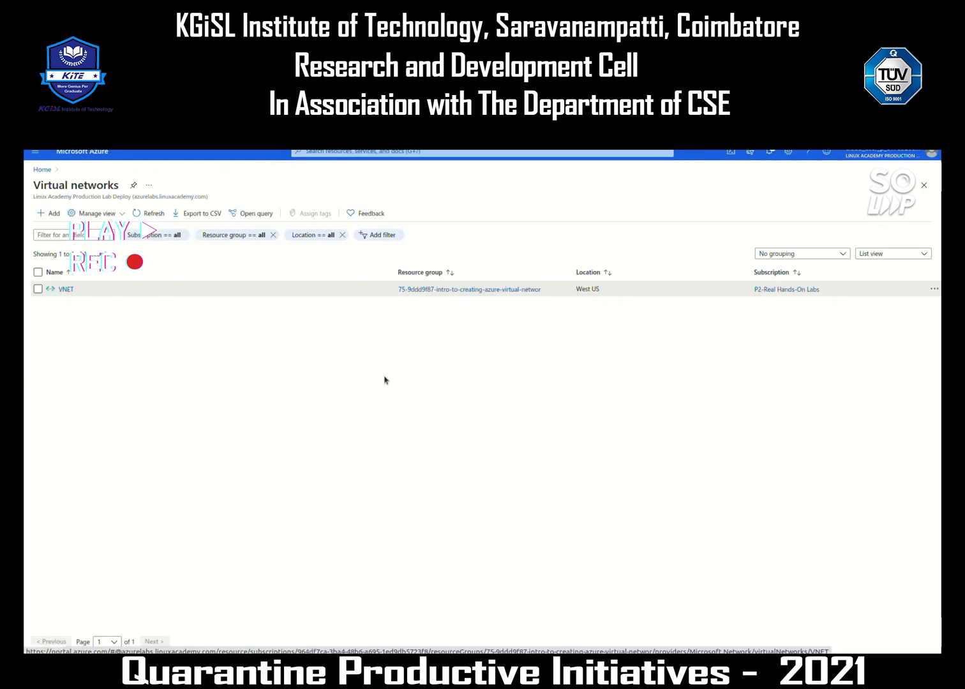
pyautogui.click(62, 292)
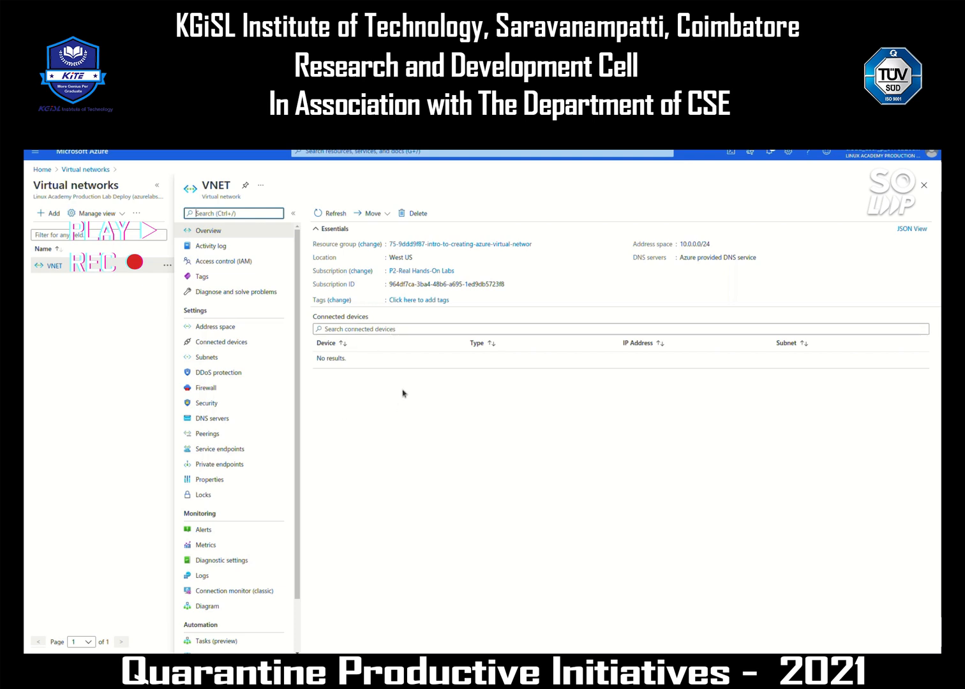
pyautogui.doubleClick(214, 313)
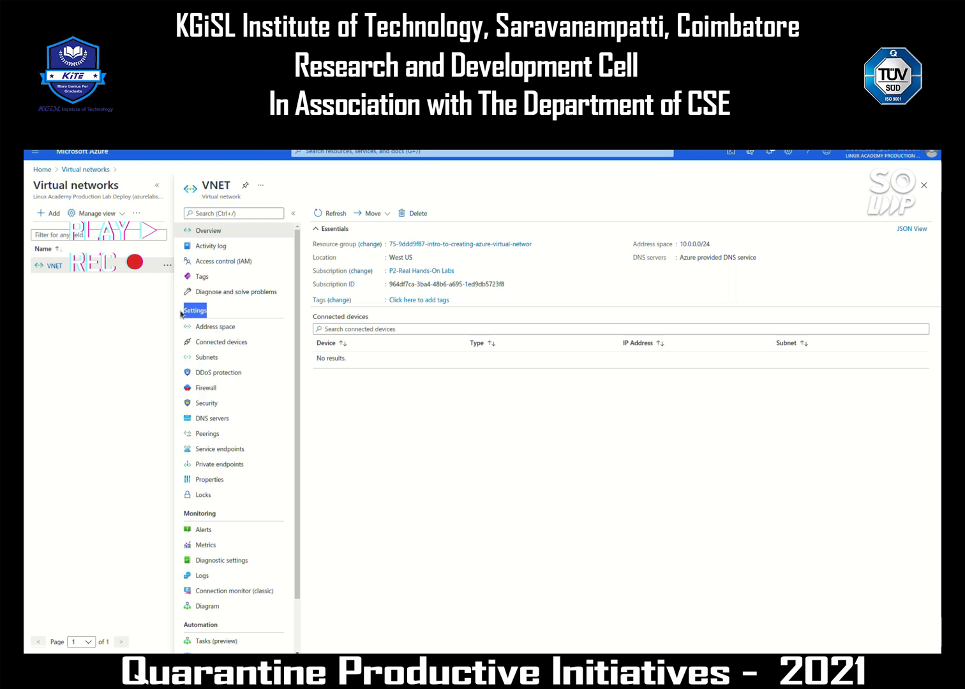
pyautogui.click(226, 360)
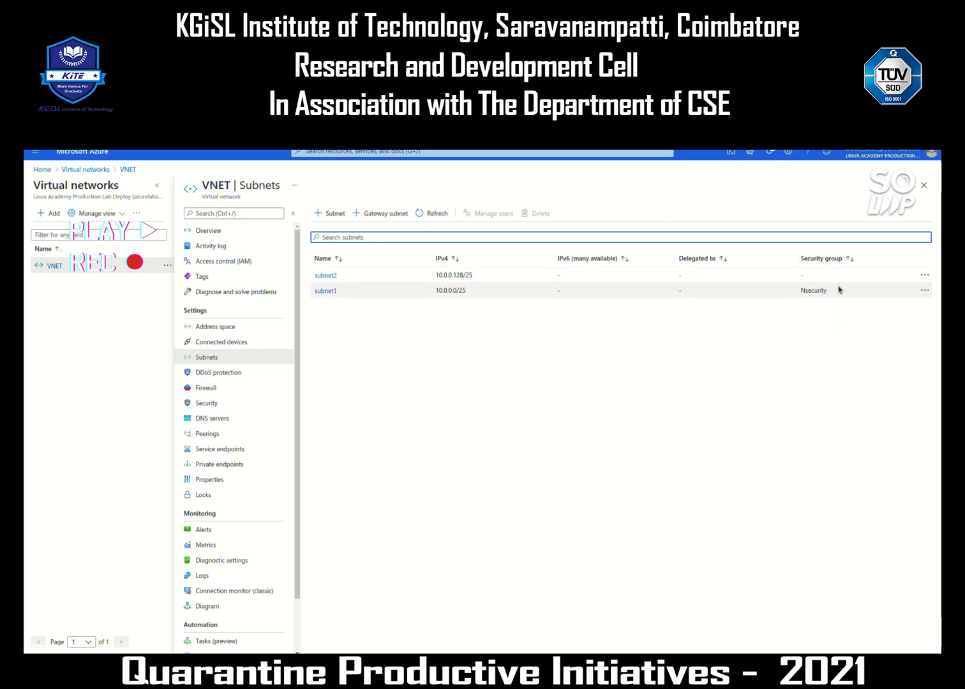
pyautogui.click(807, 291)
pyautogui.moveTo(824, 291); pyautogui.dragTo(832, 292)
pyautogui.click(829, 314)
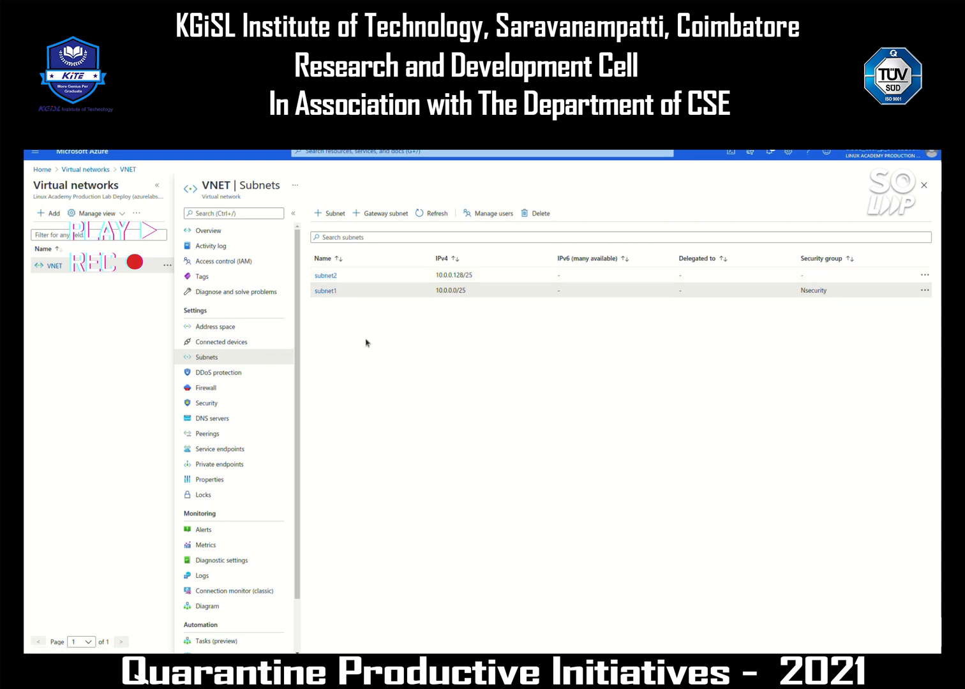
# - Set the network security group of subnet2 to Nsecurity and save the subnet, keeping its other settings
pyautogui.click(327, 276)
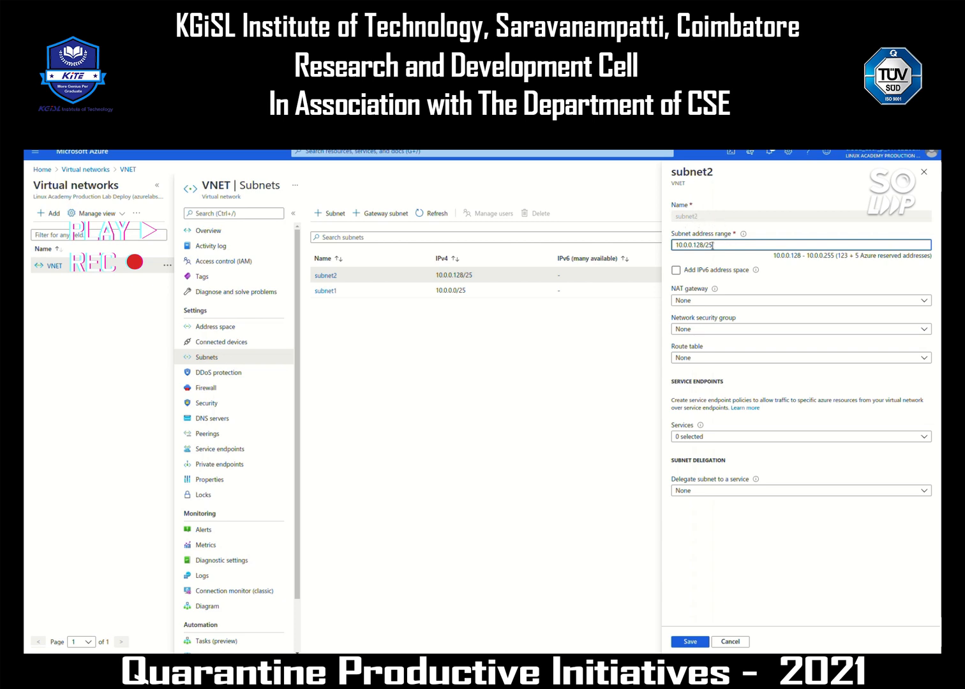
pyautogui.moveTo(726, 243); pyautogui.dragTo(671, 246)
pyautogui.click(704, 258)
pyautogui.click(697, 330)
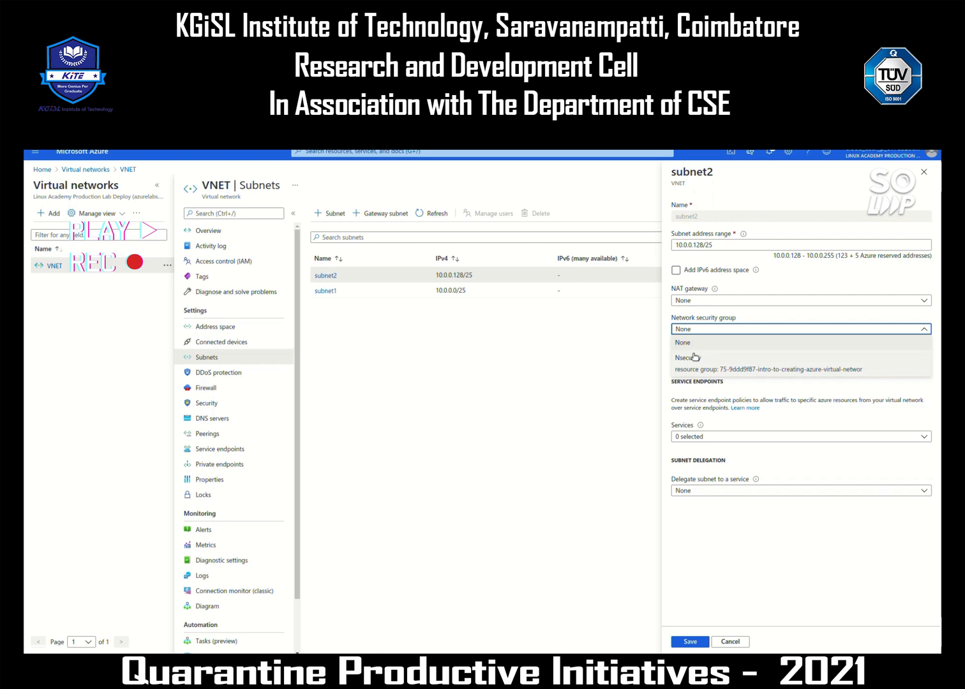
pyautogui.click(700, 359)
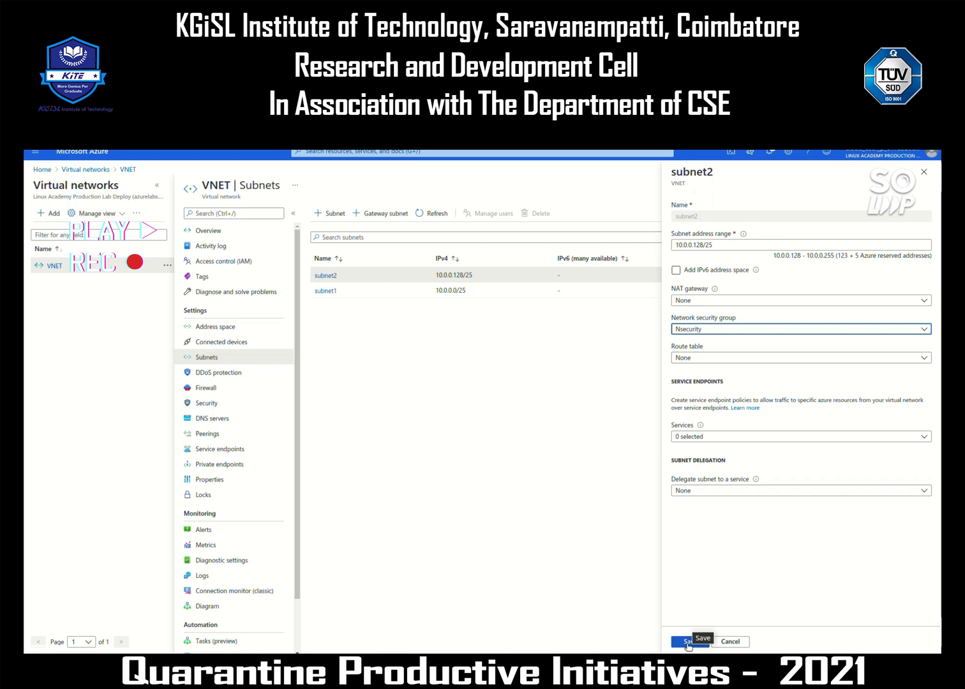
pyautogui.click(688, 644)
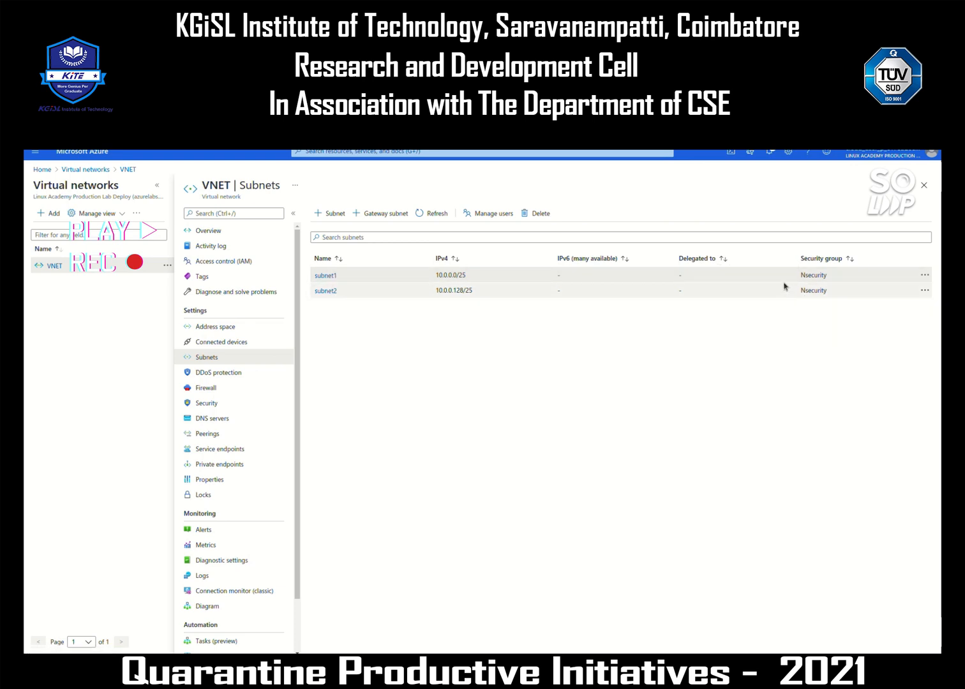
pyautogui.moveTo(796, 277); pyautogui.dragTo(841, 297)
pyautogui.click(838, 329)
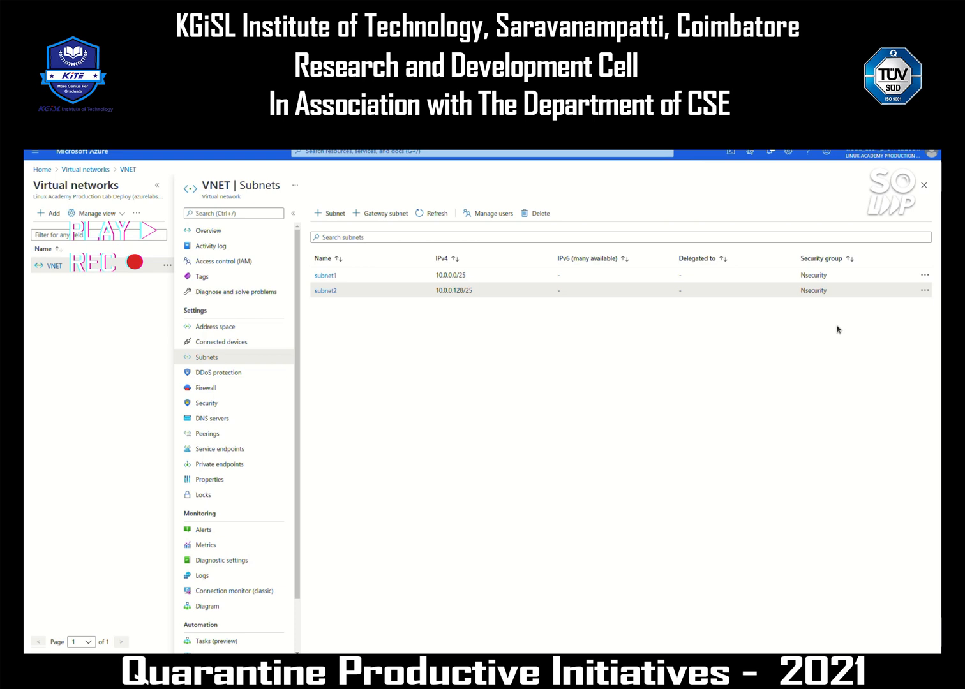